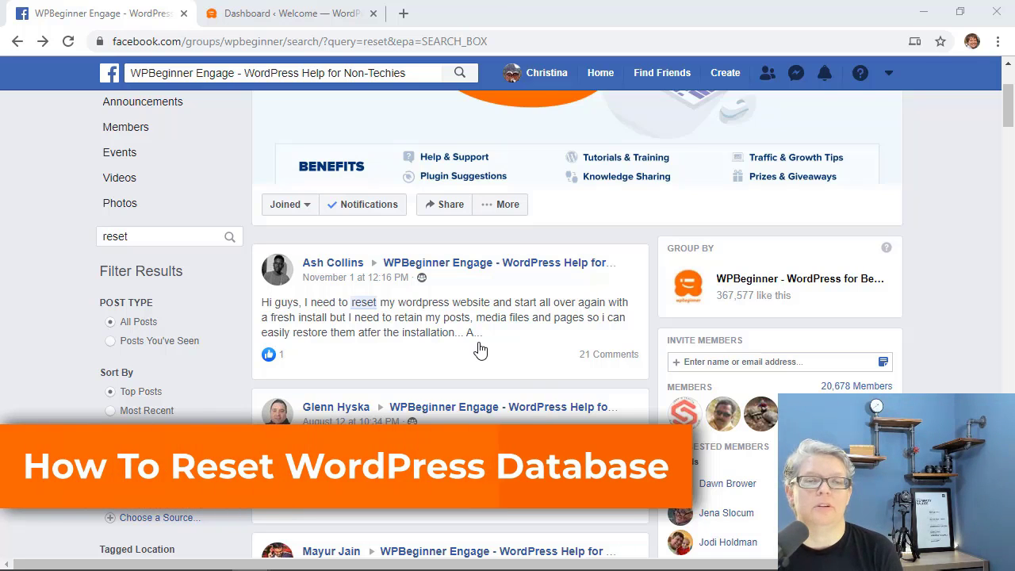
pyautogui.scroll(-1, 448, 370)
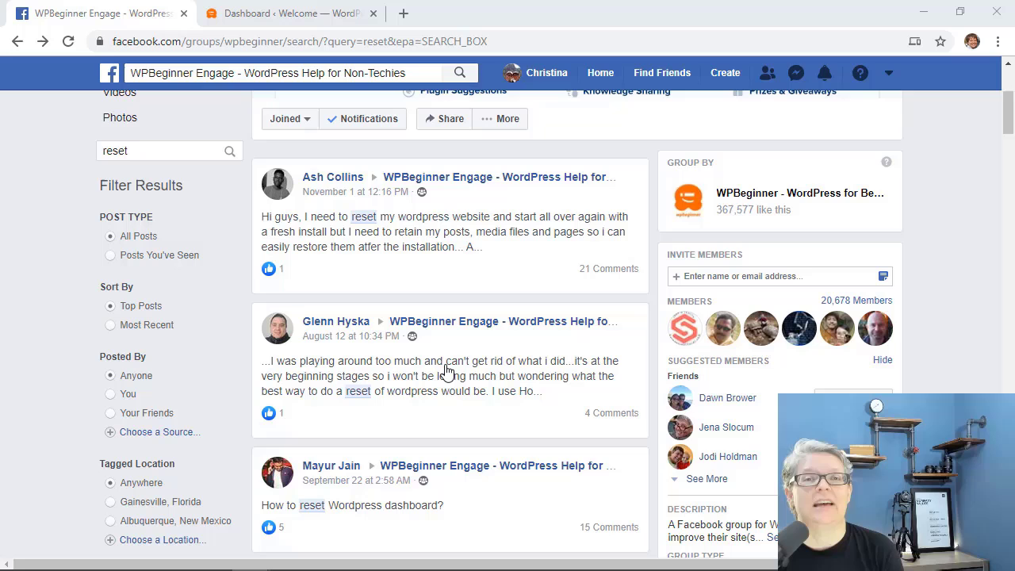
pyautogui.scroll(3, 447, 371)
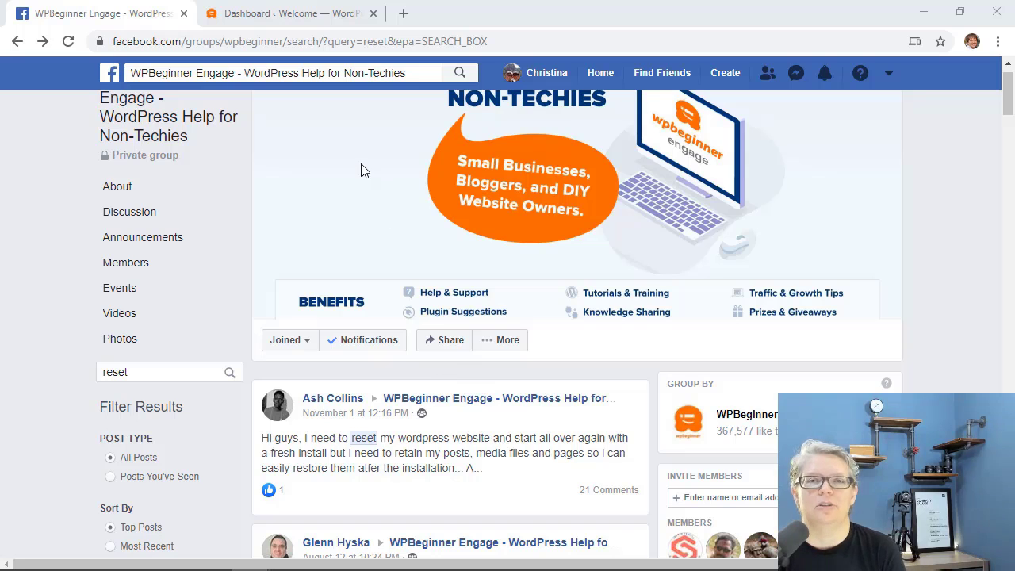
# - Switch to the WordPress dashboard, open the live site in a new browser tab and look through its front page
pyautogui.click(299, 22)
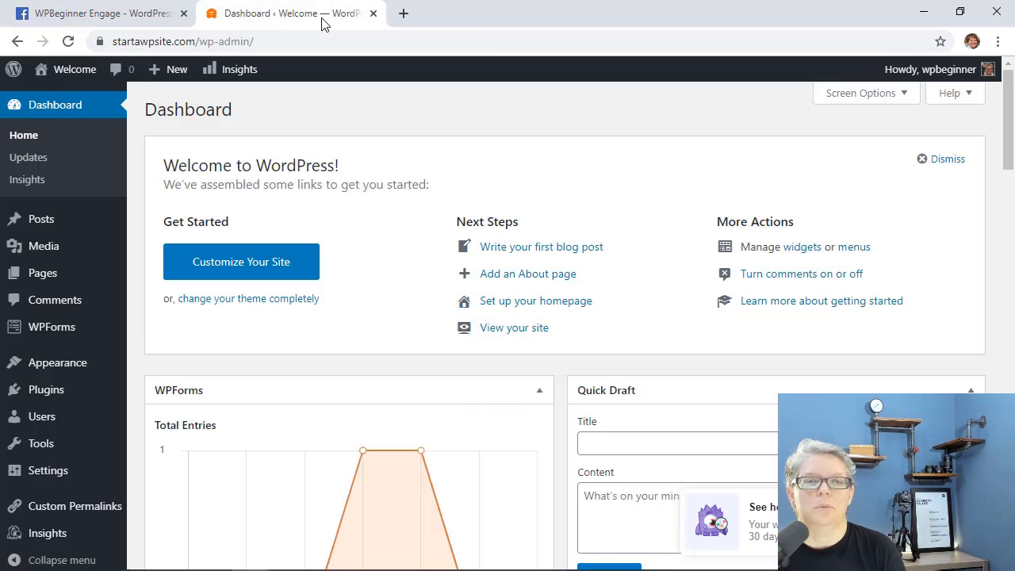
pyautogui.moveTo(68, 71)
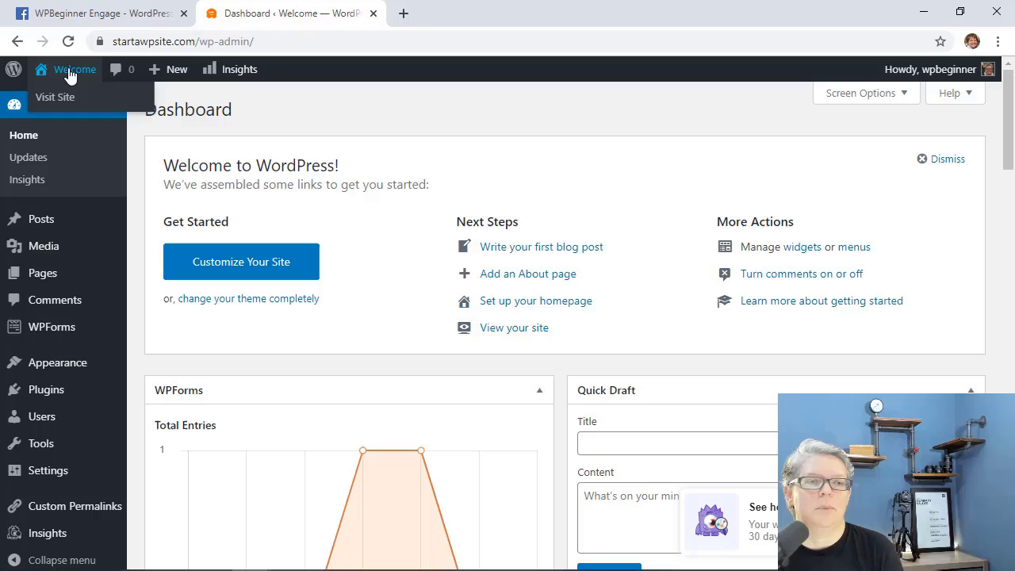
pyautogui.rightClick(66, 97)
pyautogui.click(127, 110)
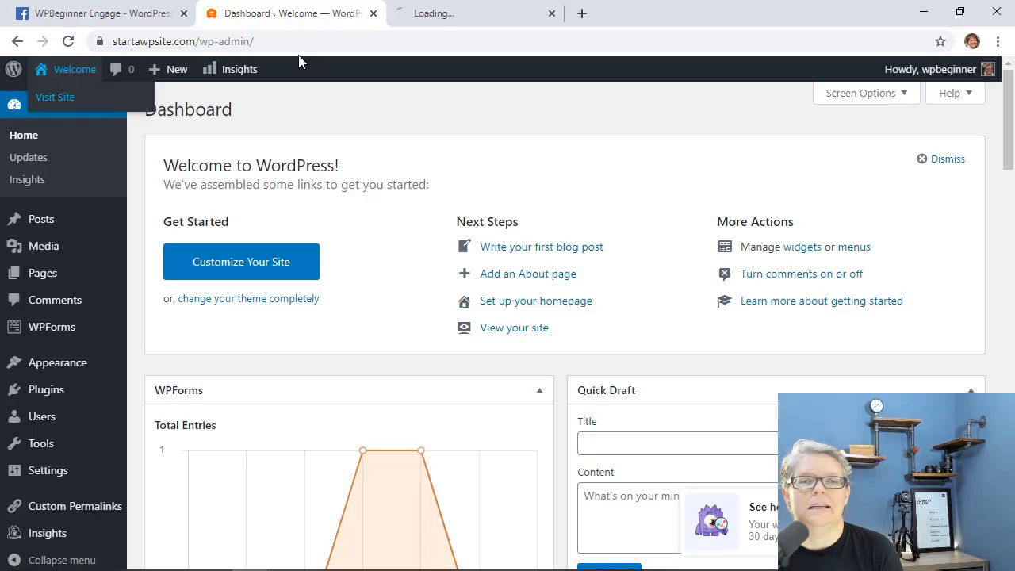
pyautogui.click(438, 13)
pyautogui.scroll(-8, 400, 311)
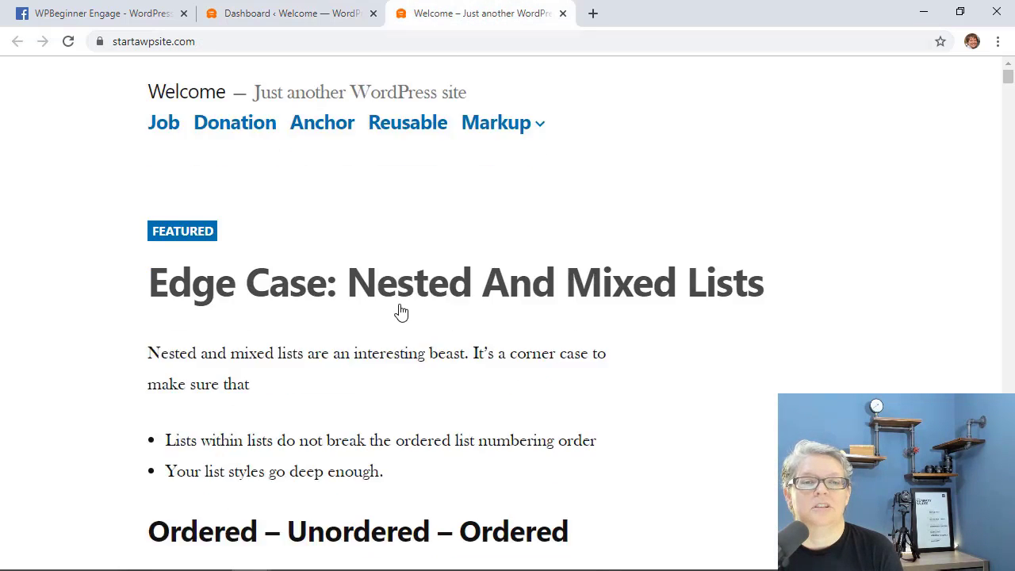
pyautogui.scroll(-3, 396, 310)
pyautogui.scroll(11, 396, 310)
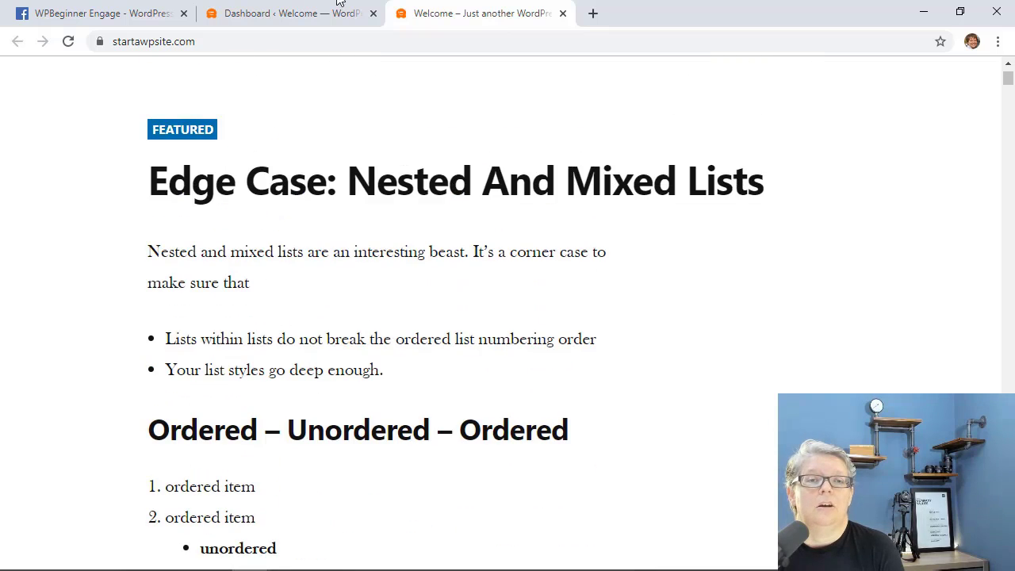
# - Return to the WordPress dashboard and look through the files in the Media Library
pyautogui.click(290, 18)
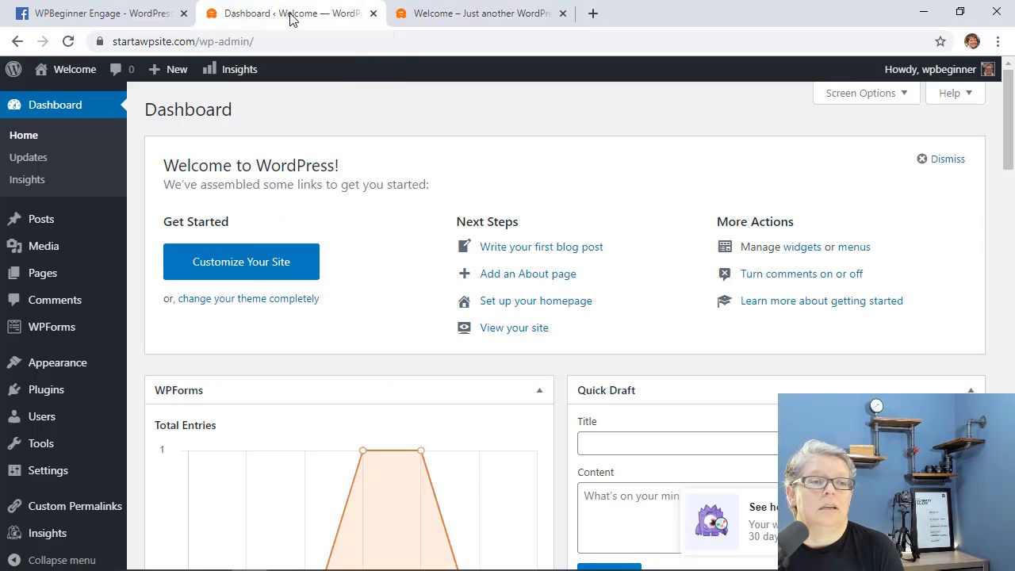
pyautogui.click(39, 247)
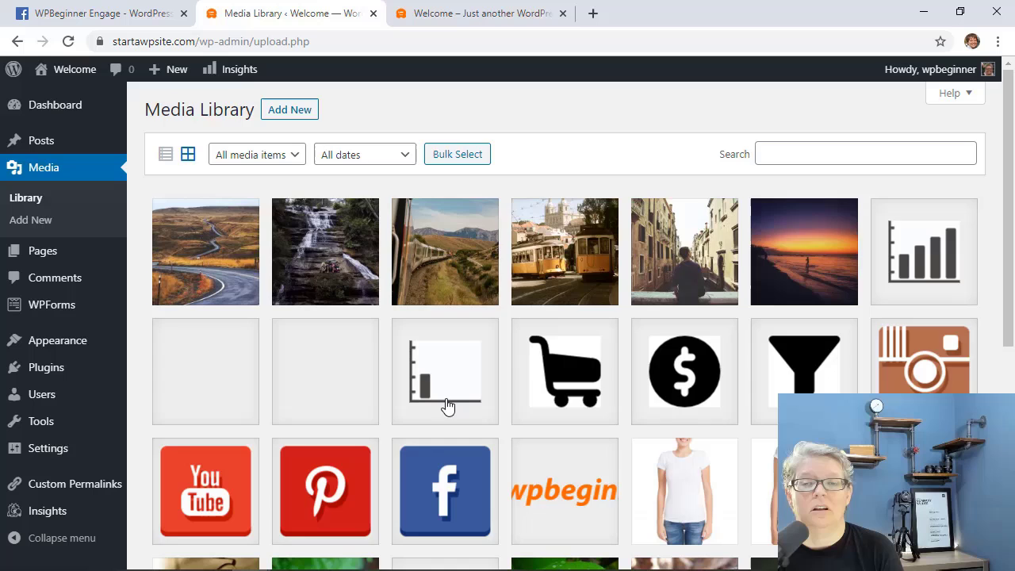
pyautogui.scroll(-4, 446, 408)
pyautogui.scroll(-2, 446, 408)
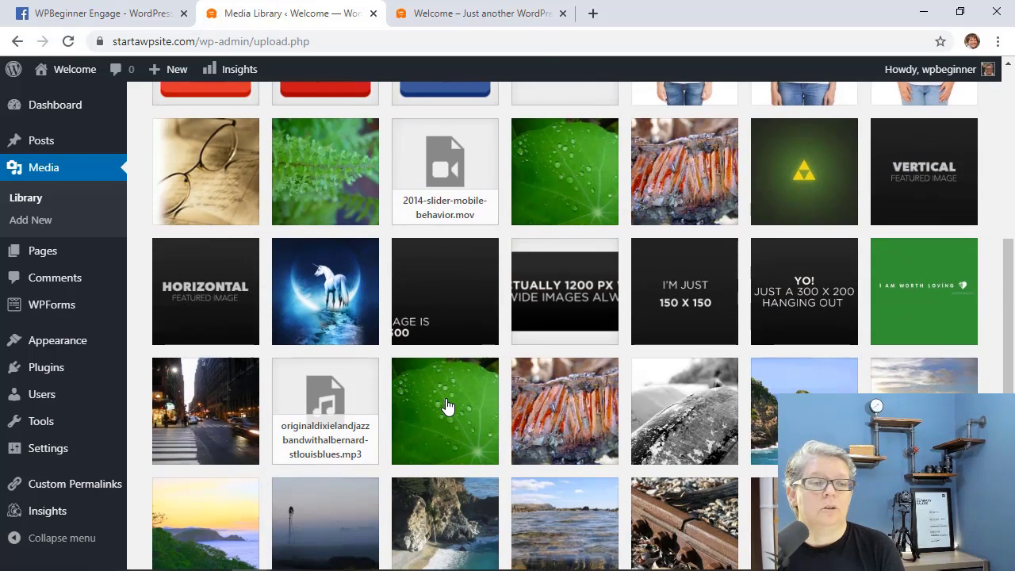
pyautogui.scroll(6, 447, 407)
# - Review the site's installed plugins and its installed themes
pyautogui.click(43, 366)
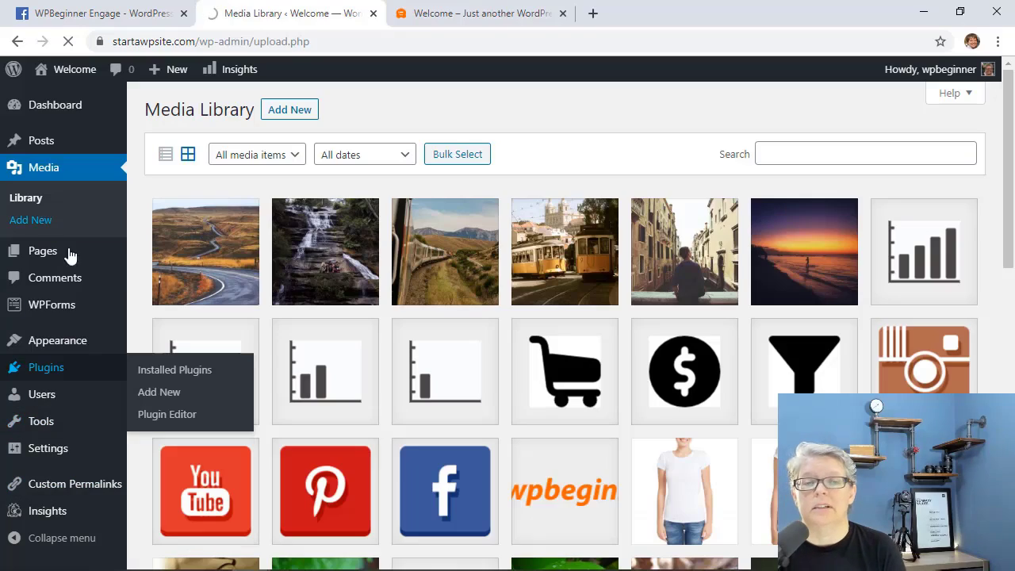
pyautogui.scroll(-5, 412, 365)
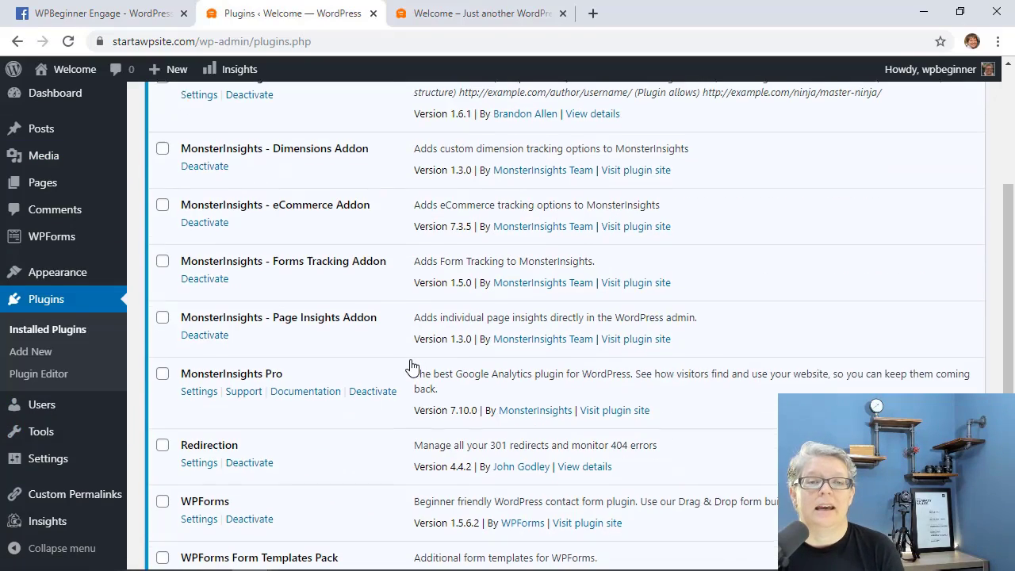
pyautogui.scroll(-3, 410, 364)
pyautogui.scroll(6, 410, 365)
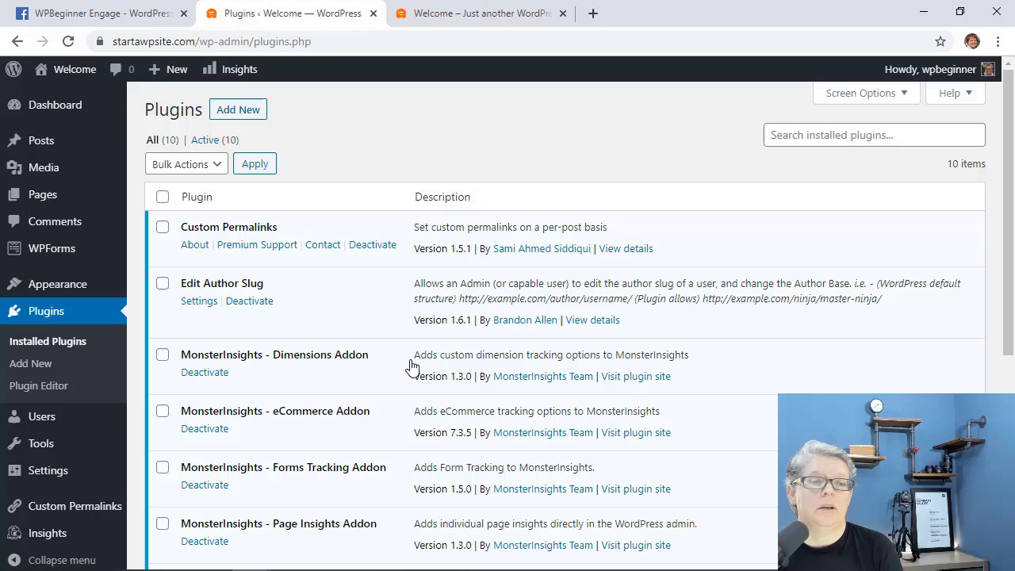
pyautogui.moveTo(60, 287)
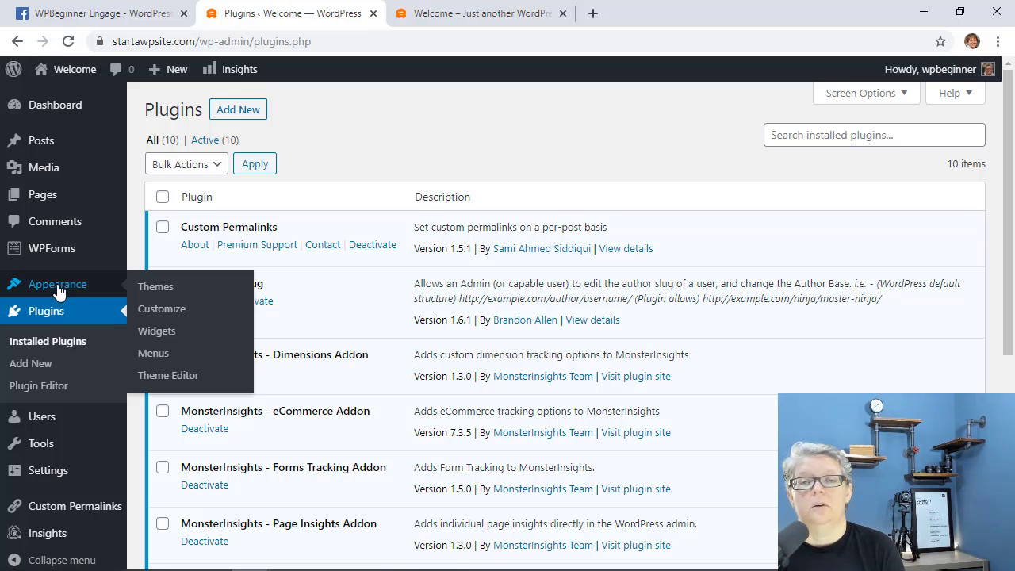
pyautogui.click(154, 290)
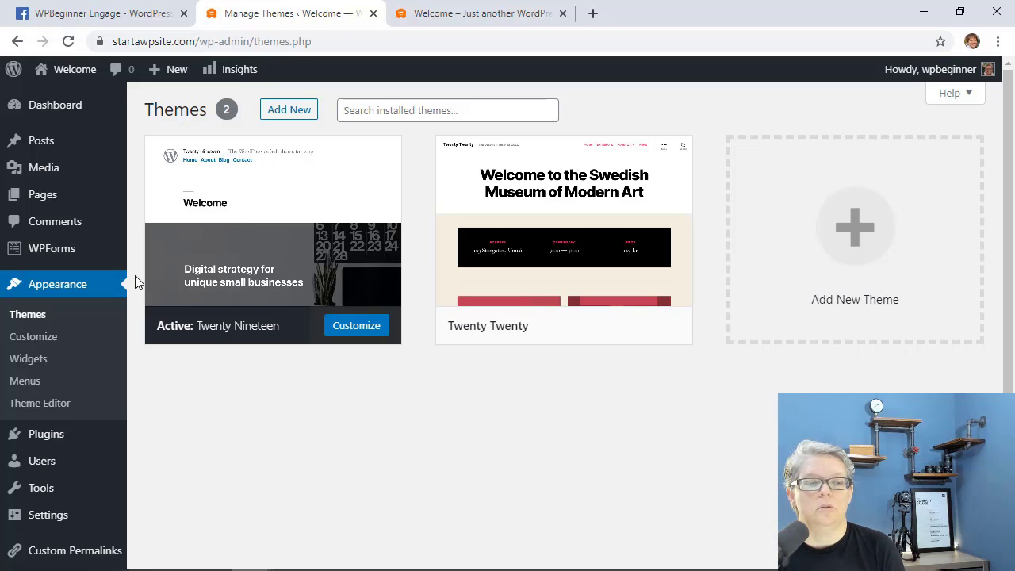
# - Search for new plugins with "wordpress database reset", and install and activate WP Database Reset
pyautogui.moveTo(36, 432)
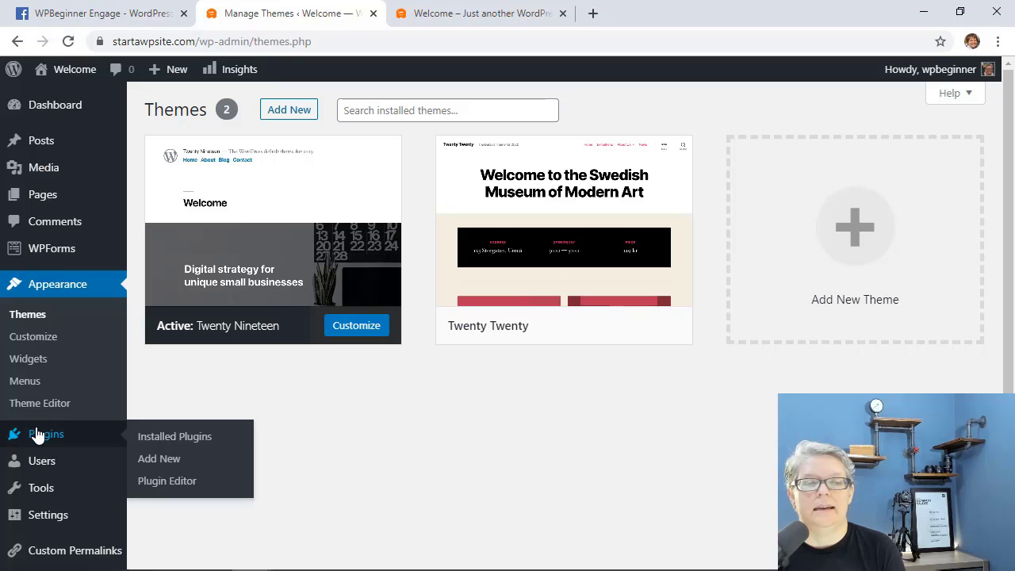
pyautogui.click(168, 461)
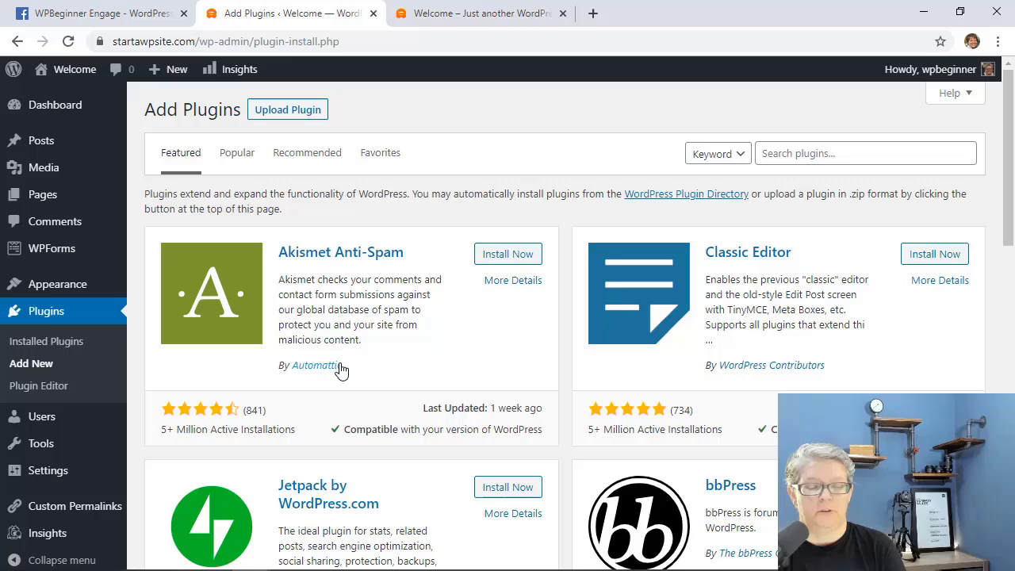
pyautogui.click(820, 155)
pyautogui.write('word')
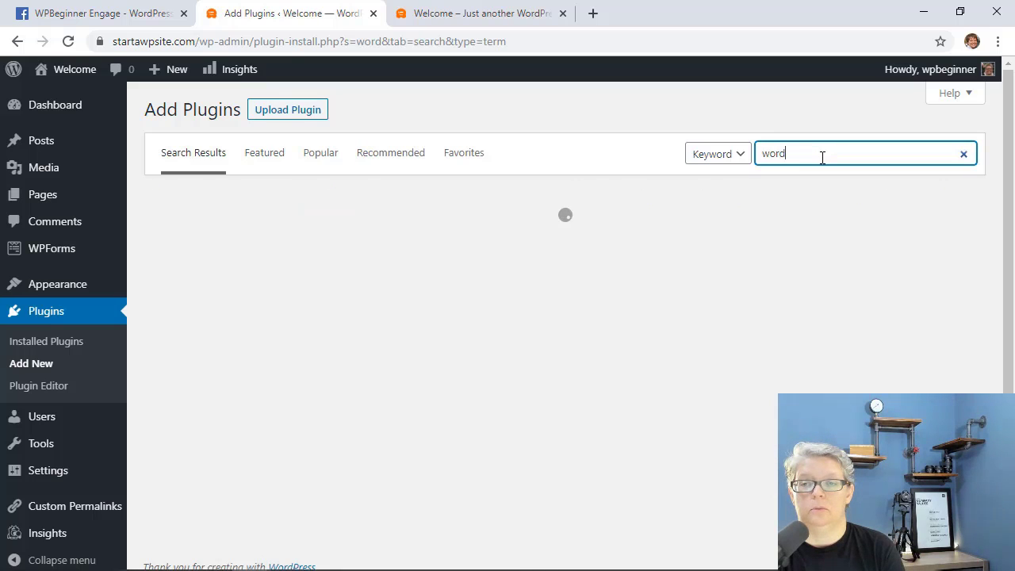
pyautogui.write('press database reset')
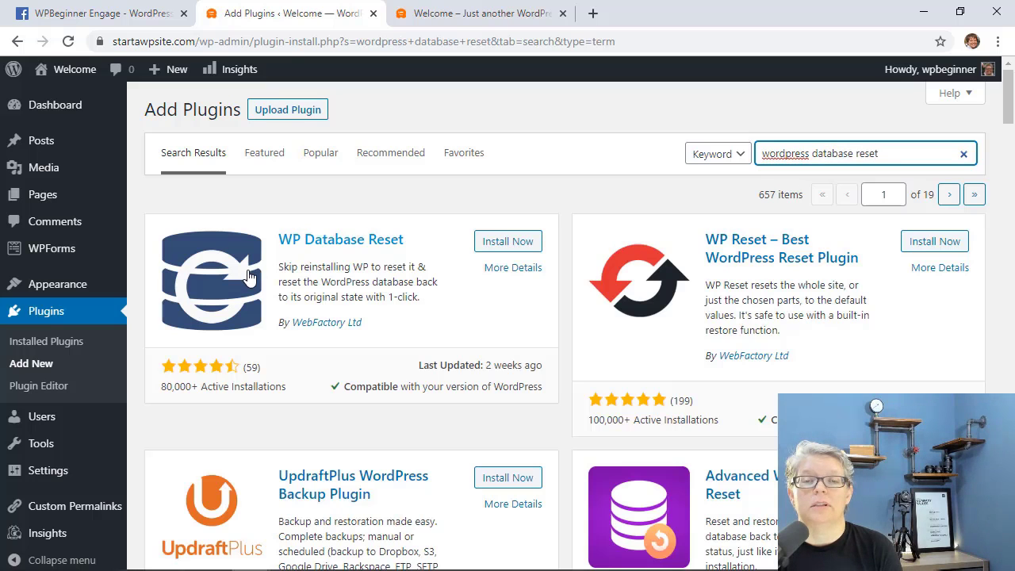
pyautogui.click(498, 242)
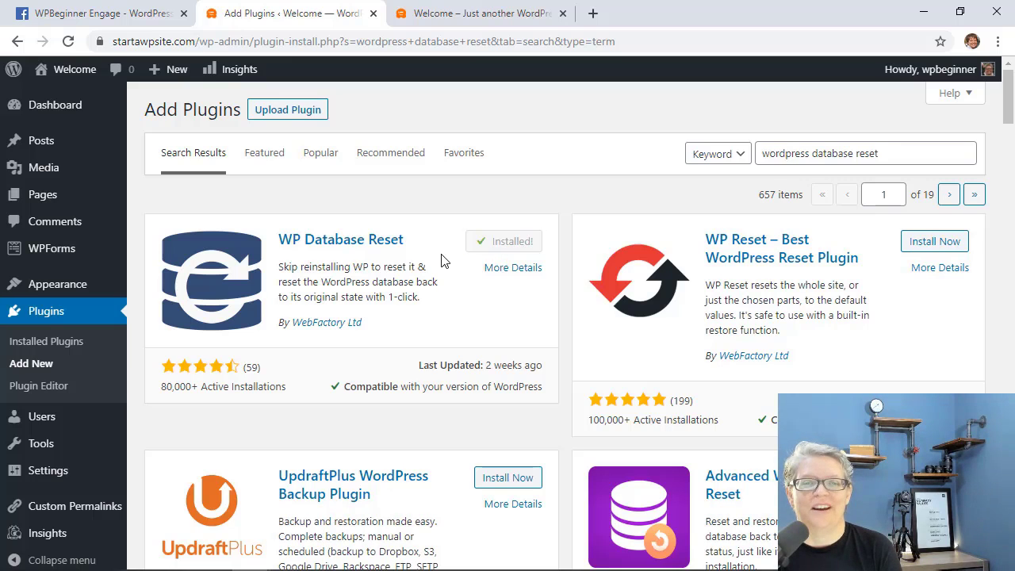
pyautogui.click(515, 245)
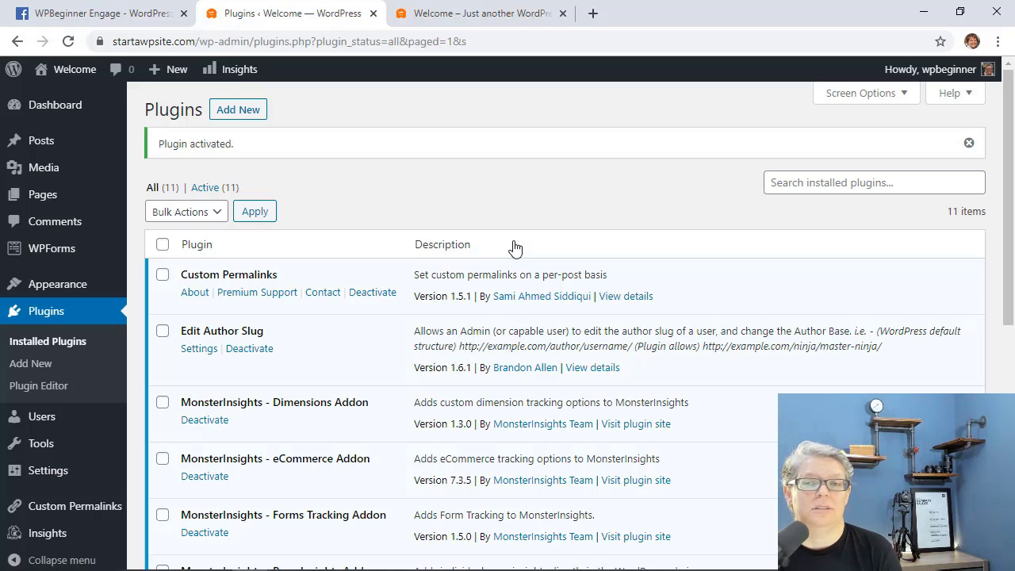
# - Look through the installed plugins for WP Database Reset and open its Database Reset page
pyautogui.scroll(-1, 514, 249)
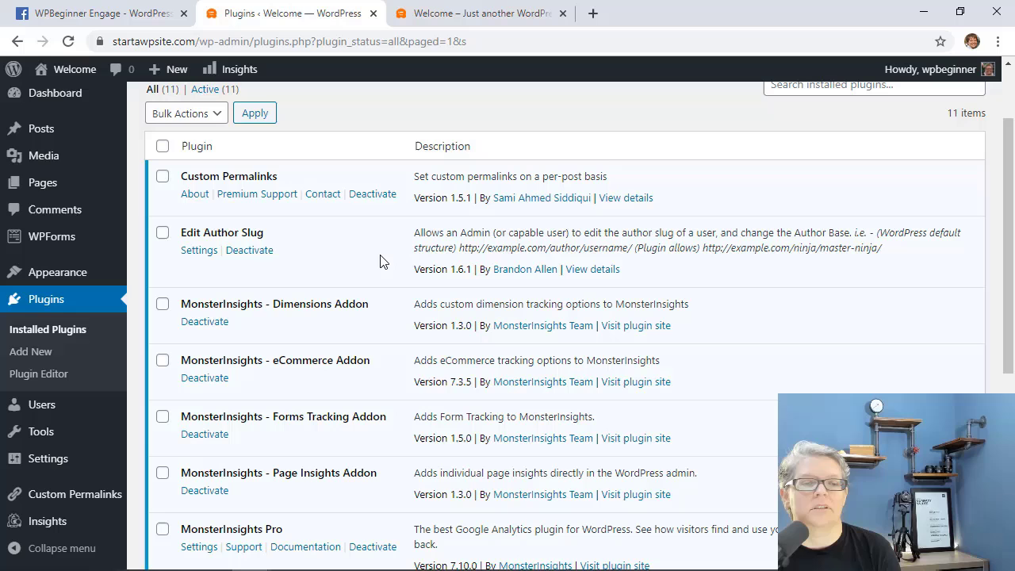
pyautogui.scroll(-1, 379, 262)
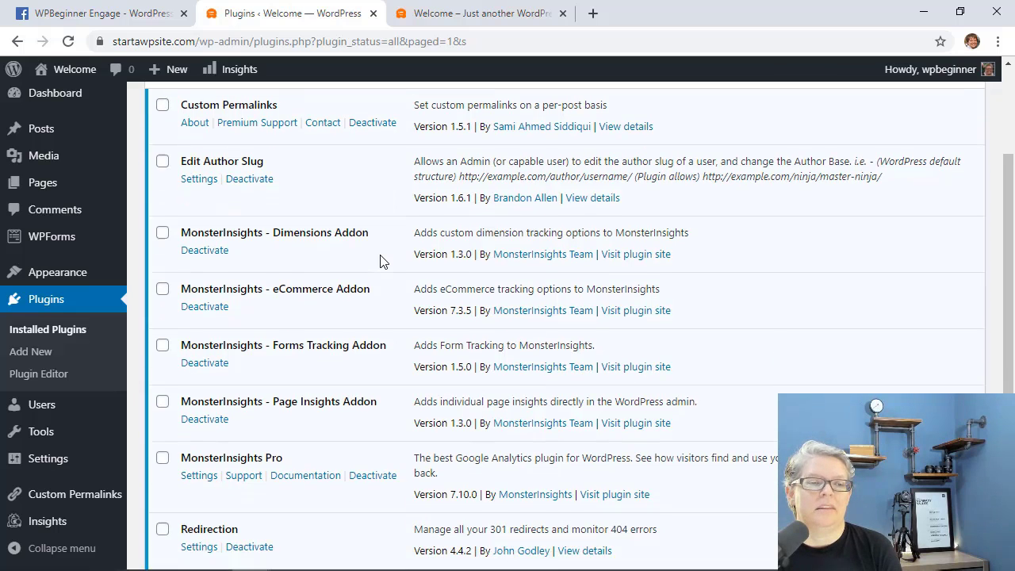
pyautogui.scroll(-1, 380, 262)
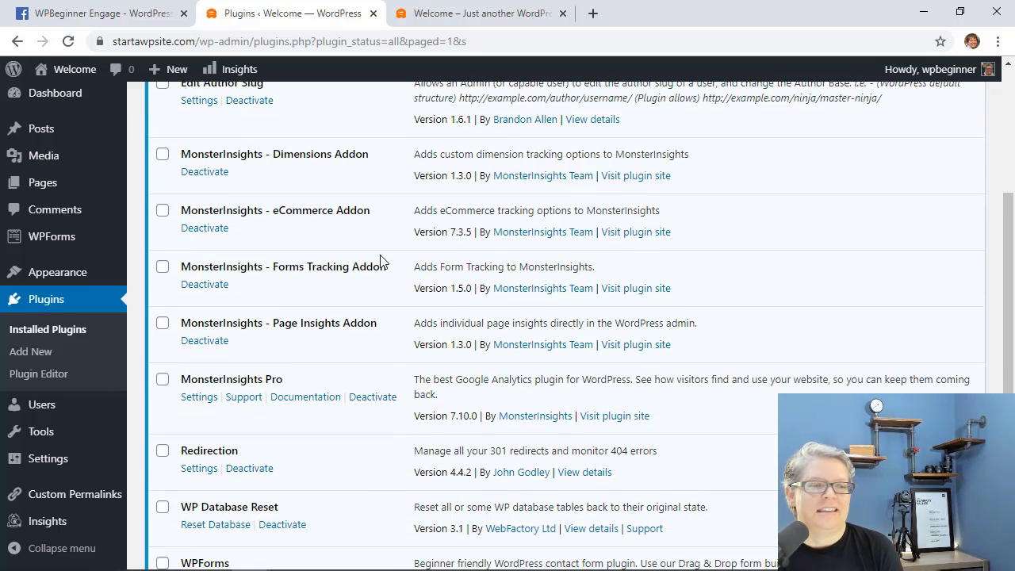
pyautogui.scroll(-1, 381, 410)
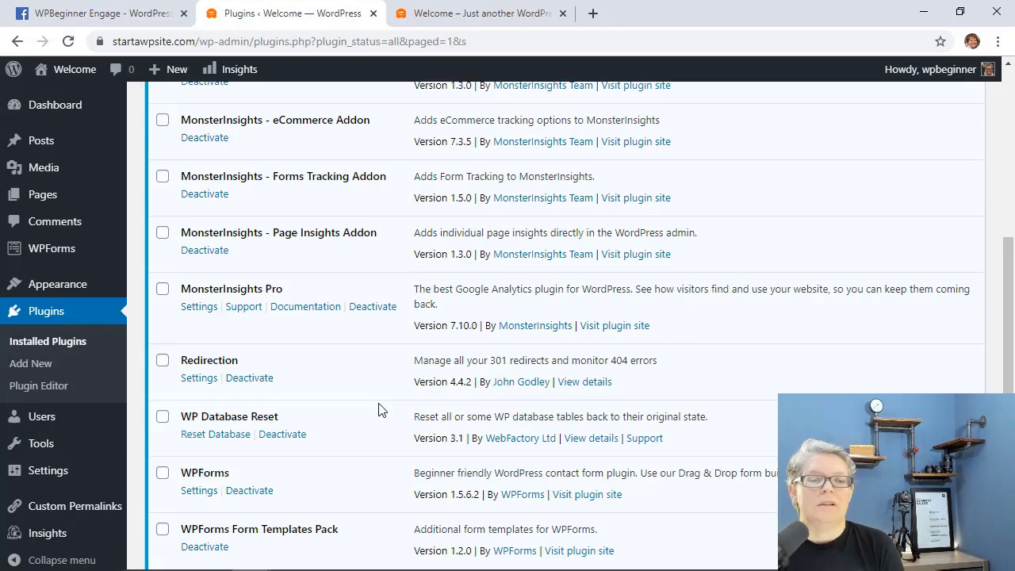
pyautogui.scroll(2, 379, 408)
pyautogui.scroll(-4, 379, 408)
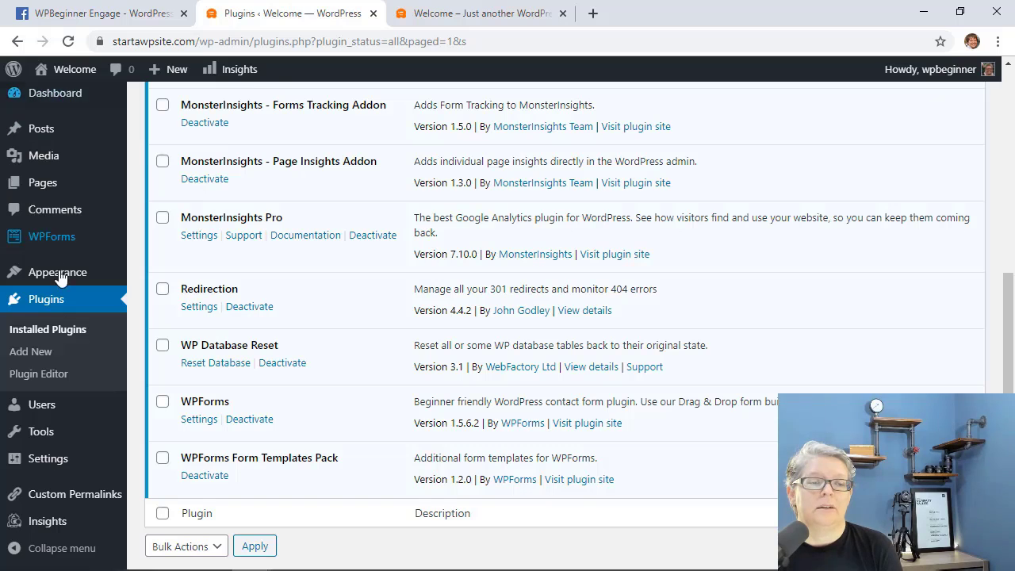
pyautogui.moveTo(44, 440)
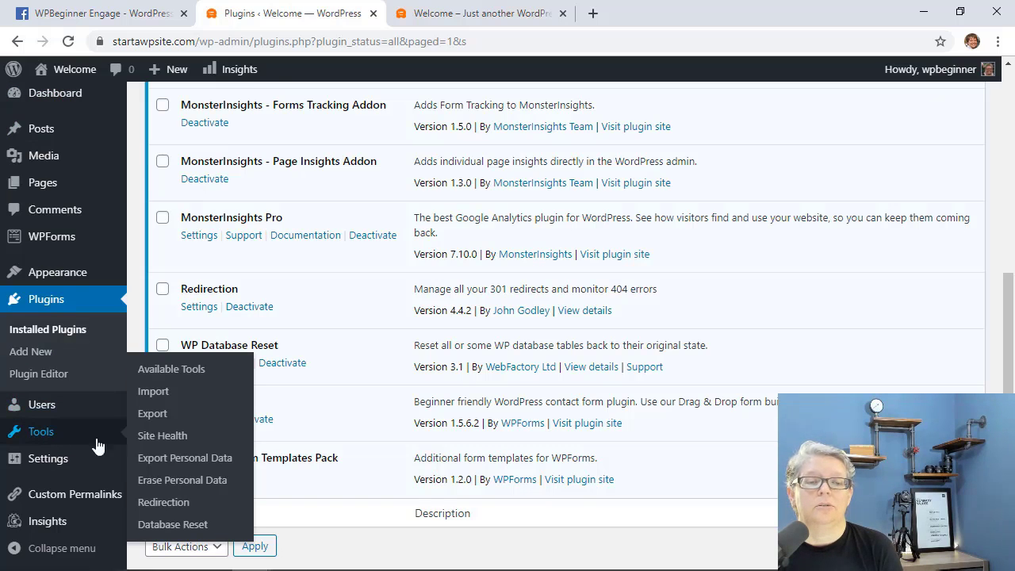
pyautogui.click(169, 524)
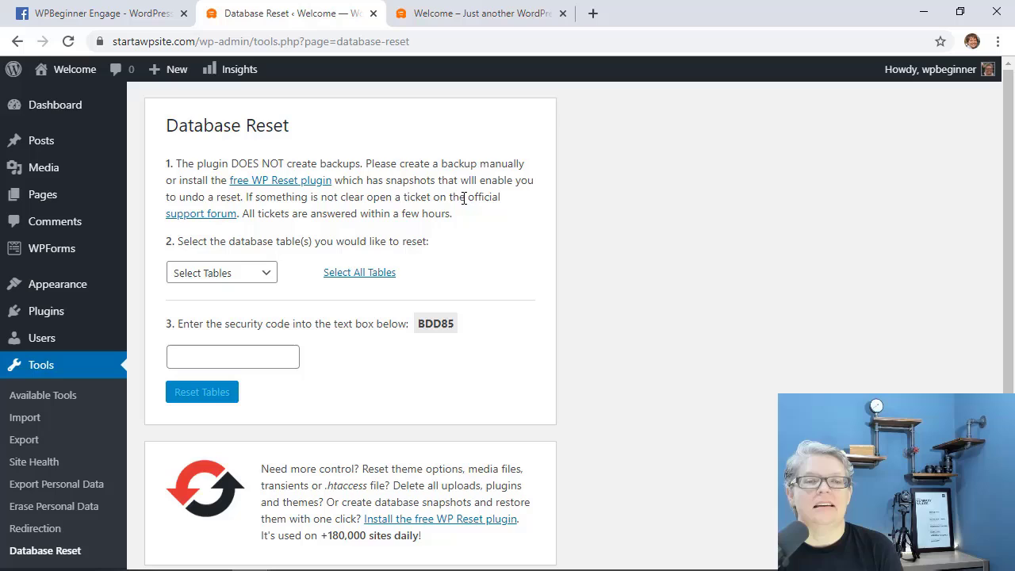
pyautogui.scroll(-1, 463, 198)
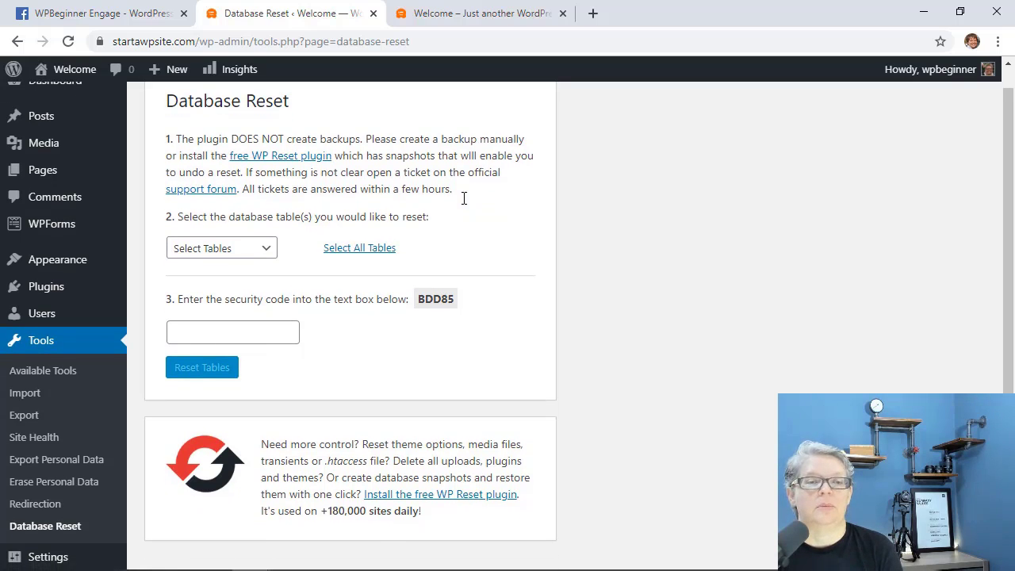
pyautogui.scroll(1, 464, 198)
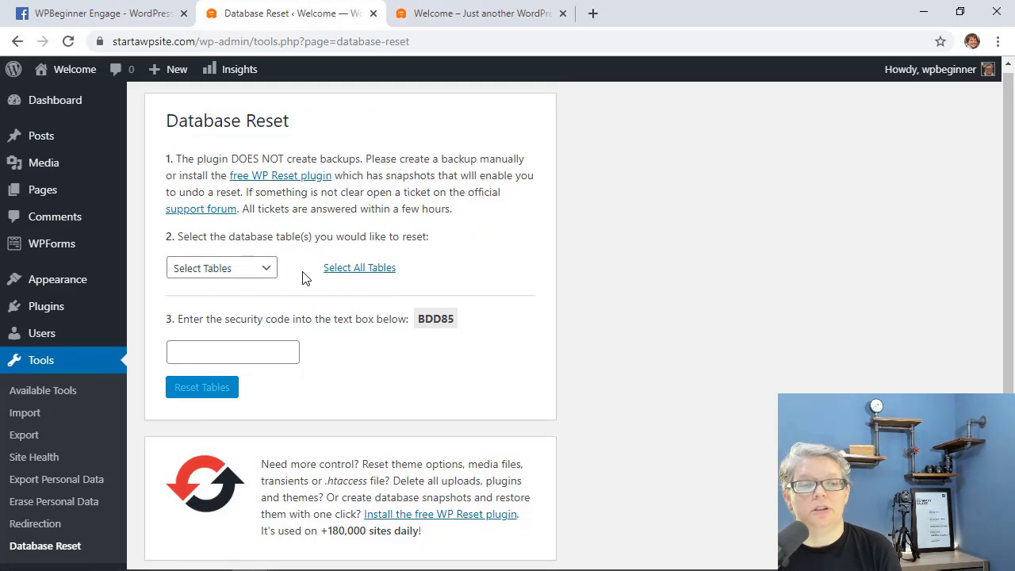
# - Add the posts, terms and term_relationships tables to the list of database tables to reset
pyautogui.click(267, 268)
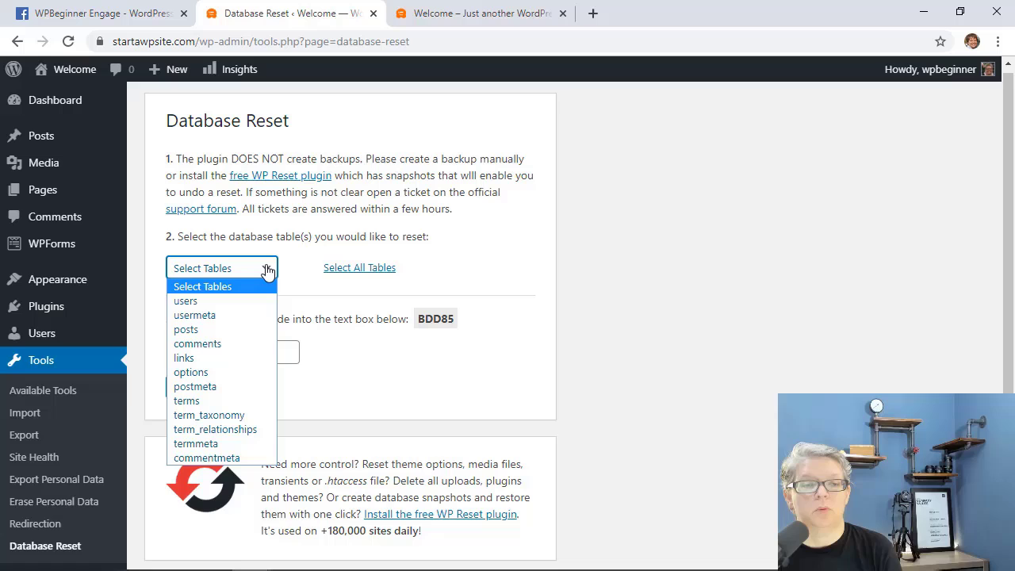
pyautogui.click(225, 338)
pyautogui.click(261, 272)
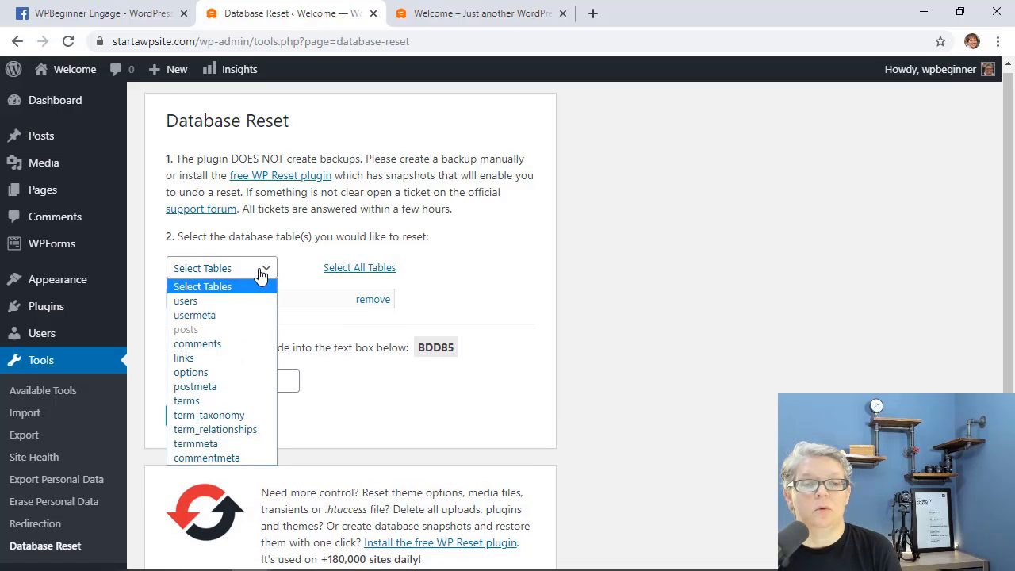
pyautogui.click(226, 400)
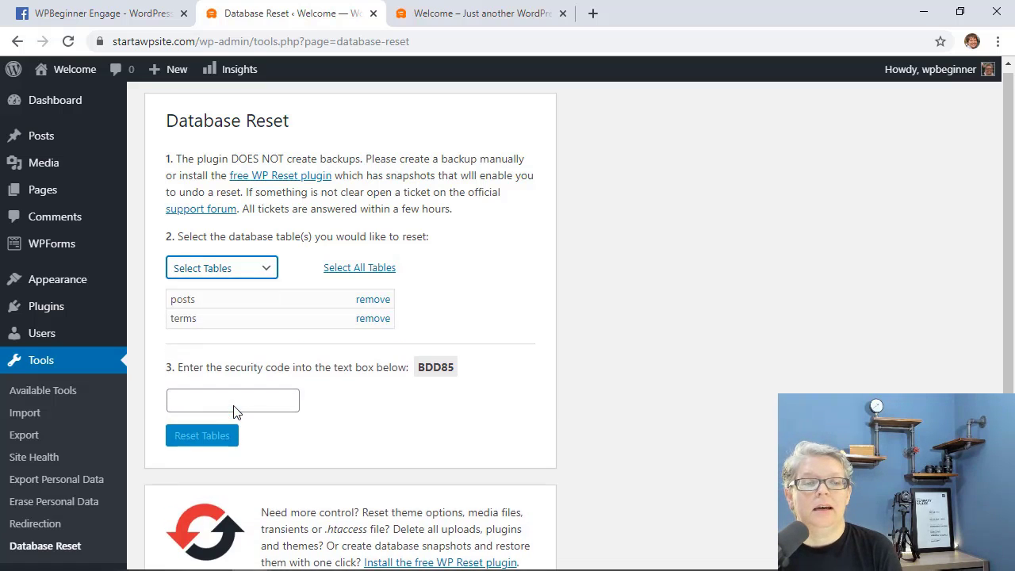
pyautogui.click(265, 271)
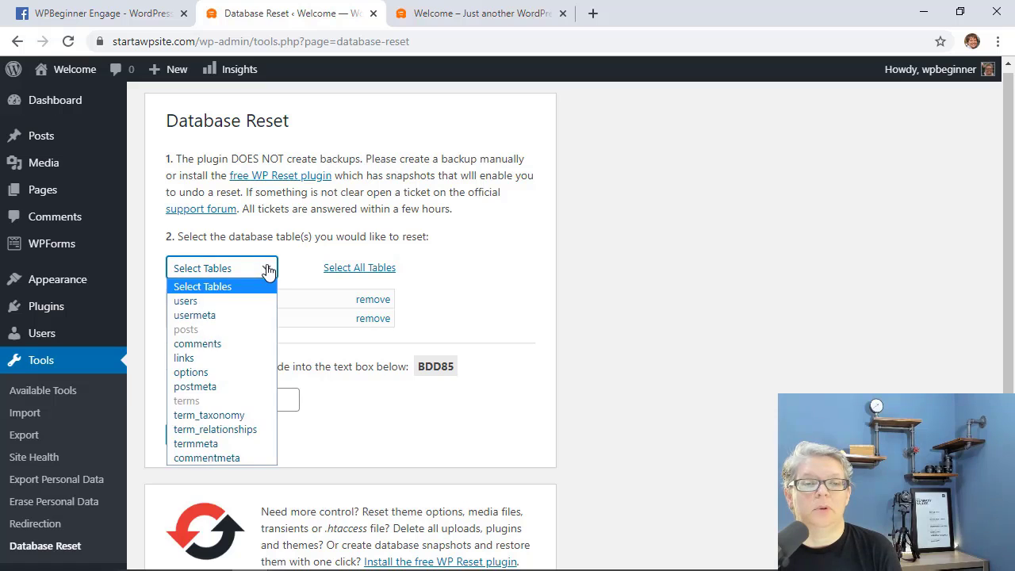
pyautogui.click(226, 429)
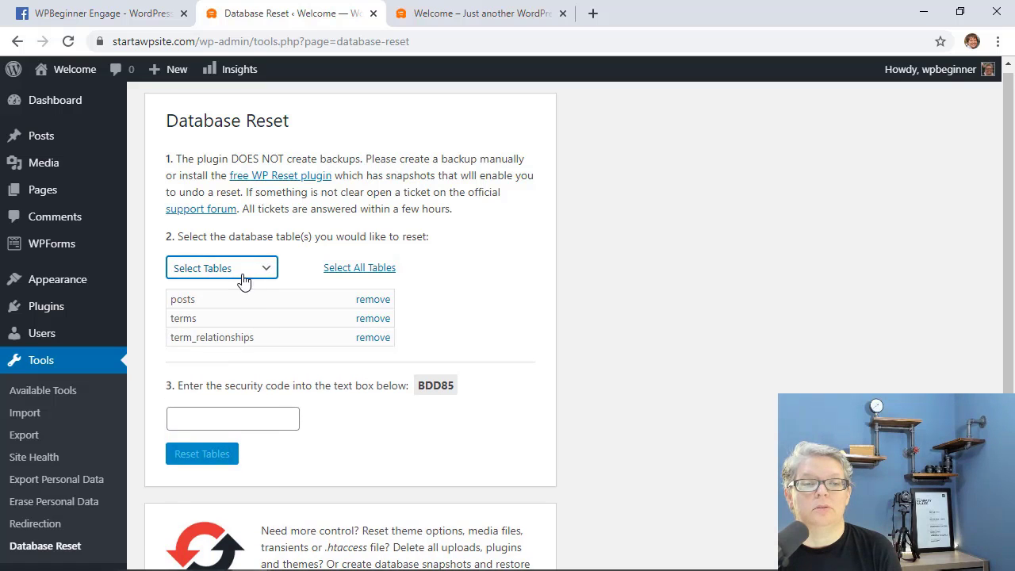
# - Remove the posts, terms and term_relationships tables from the list of tables to reset
pyautogui.click(373, 299)
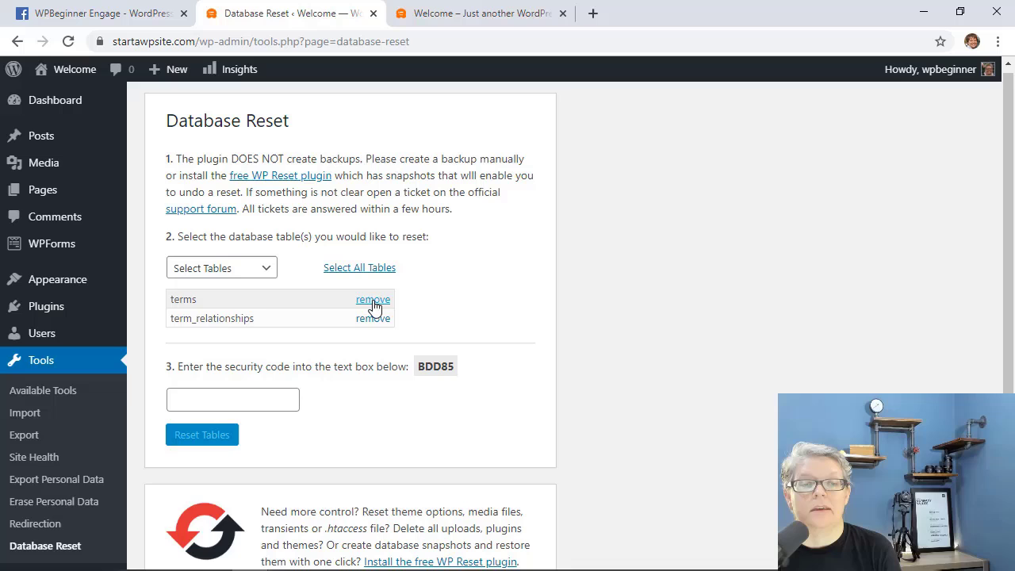
pyautogui.click(264, 270)
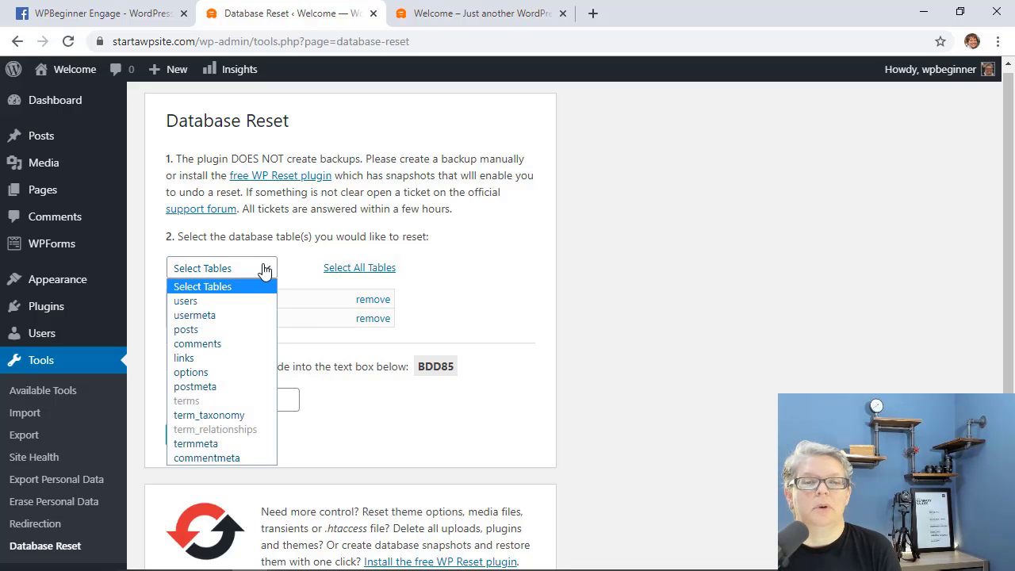
pyautogui.click(442, 295)
pyautogui.click(373, 300)
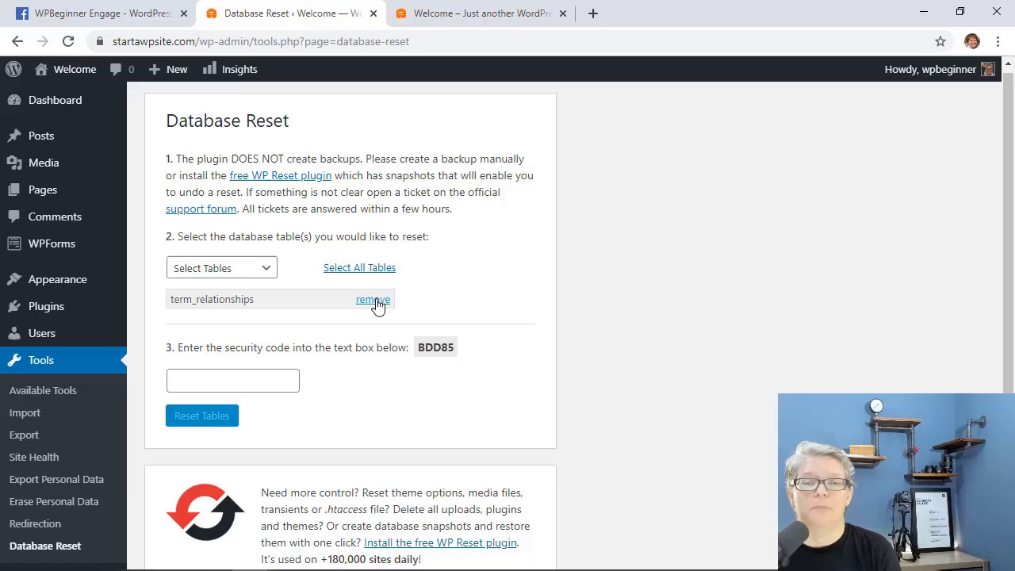
pyautogui.click(373, 300)
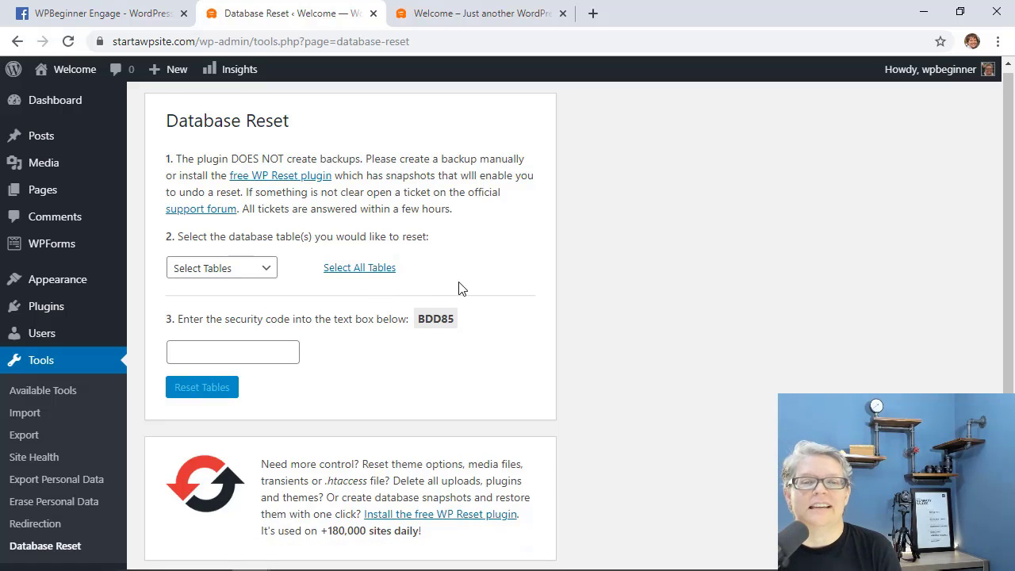
# - Select all database tables for the reset and turn off reactivating the current theme and plugins after it
pyautogui.click(346, 275)
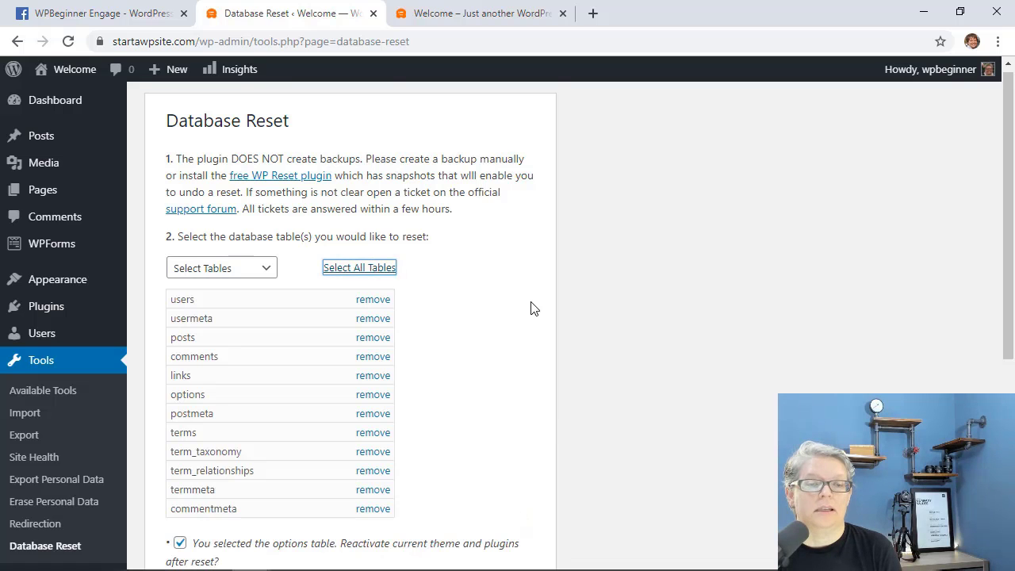
pyautogui.scroll(-2, 463, 344)
pyautogui.scroll(-2, 463, 344)
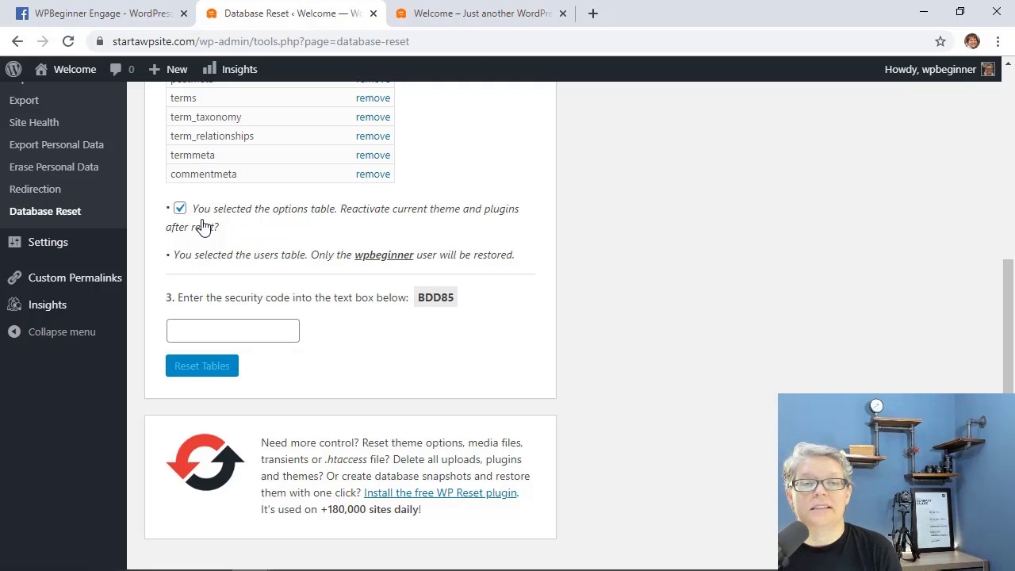
pyautogui.scroll(1, 203, 227)
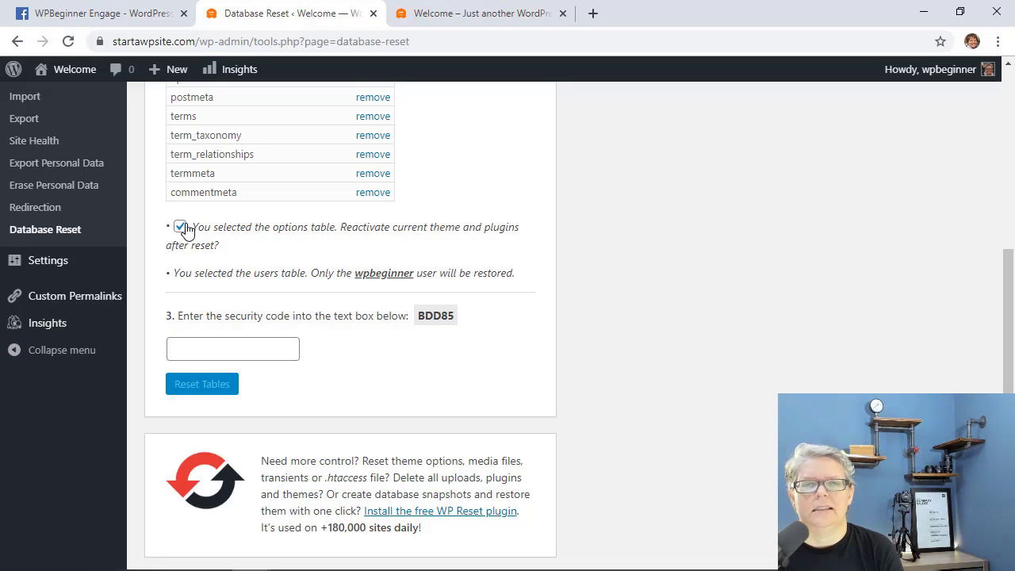
pyautogui.click(180, 227)
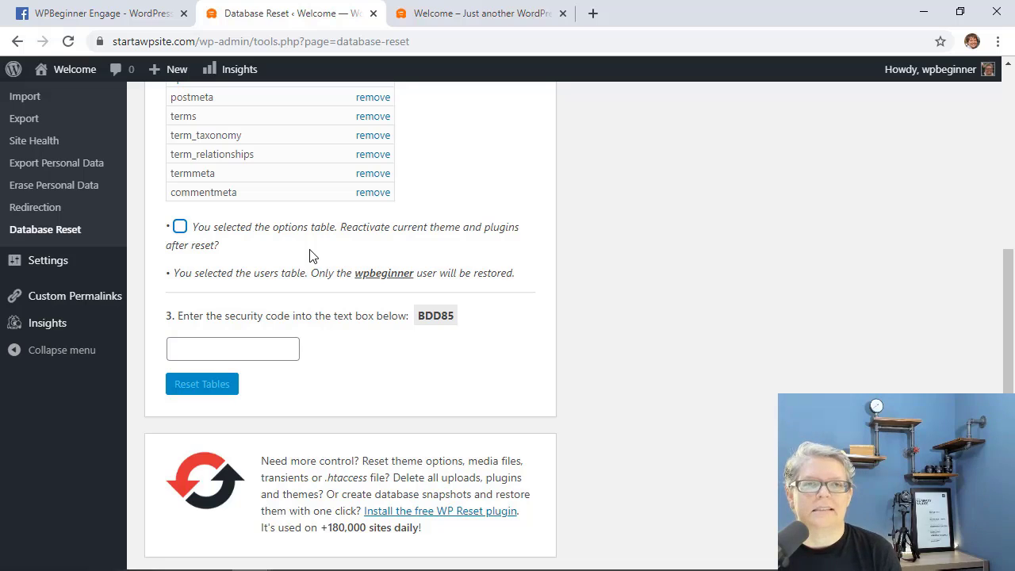
# - Enter the displayed security code and reset the selected database tables, accepting that there is no undo
pyautogui.scroll(-1, 309, 255)
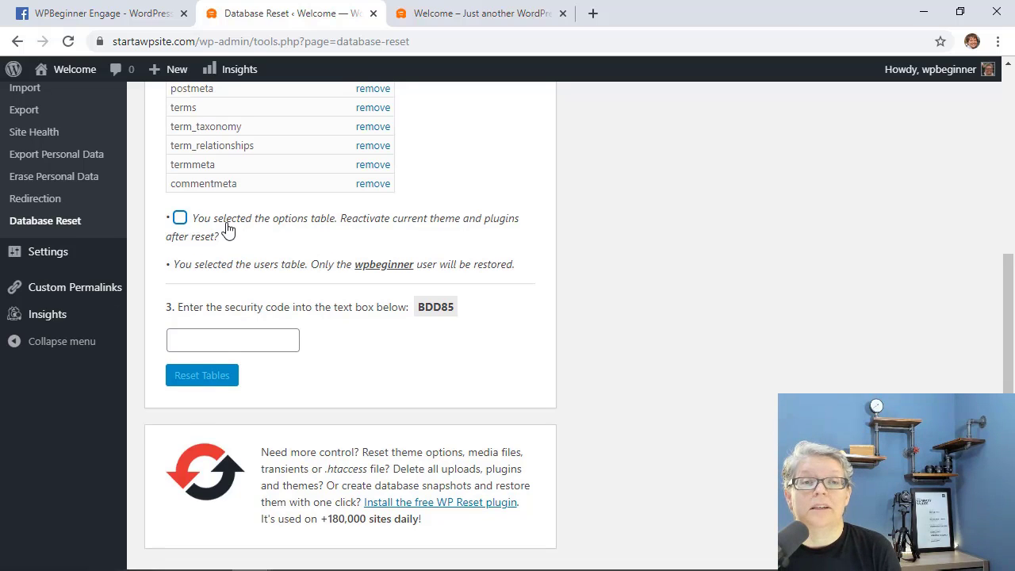
pyautogui.scroll(1, 224, 229)
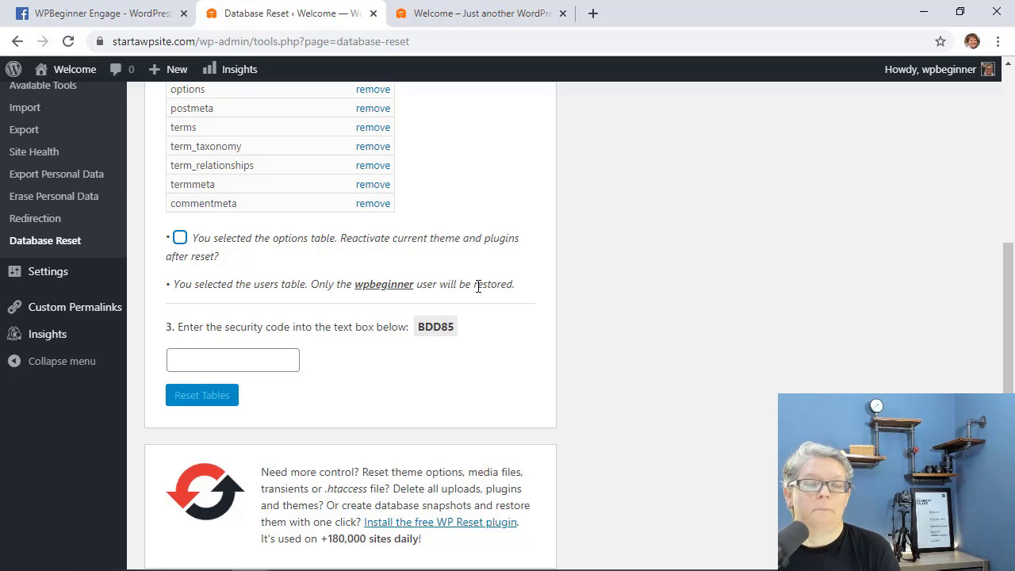
pyautogui.scroll(-1, 476, 284)
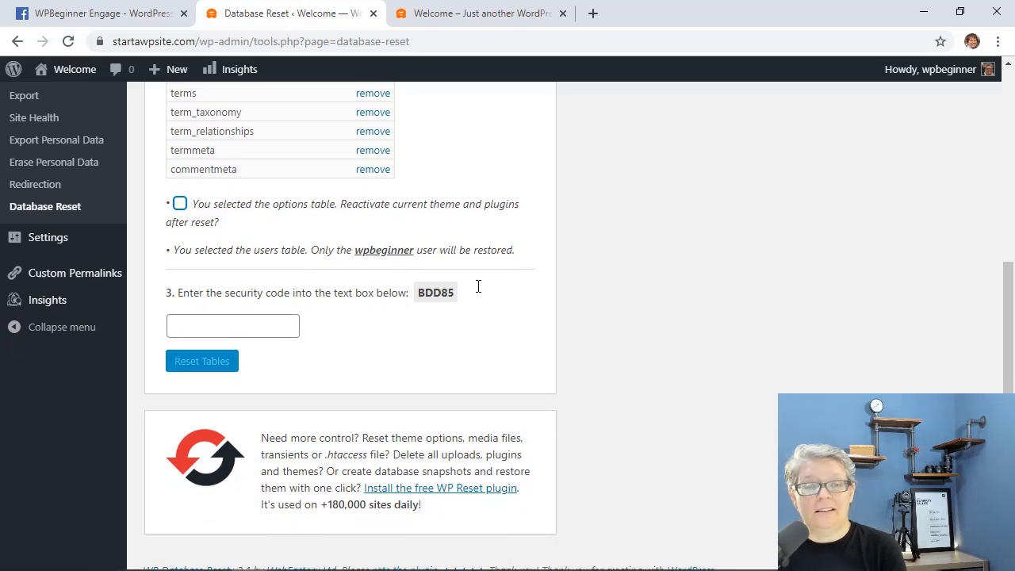
pyautogui.click(261, 320)
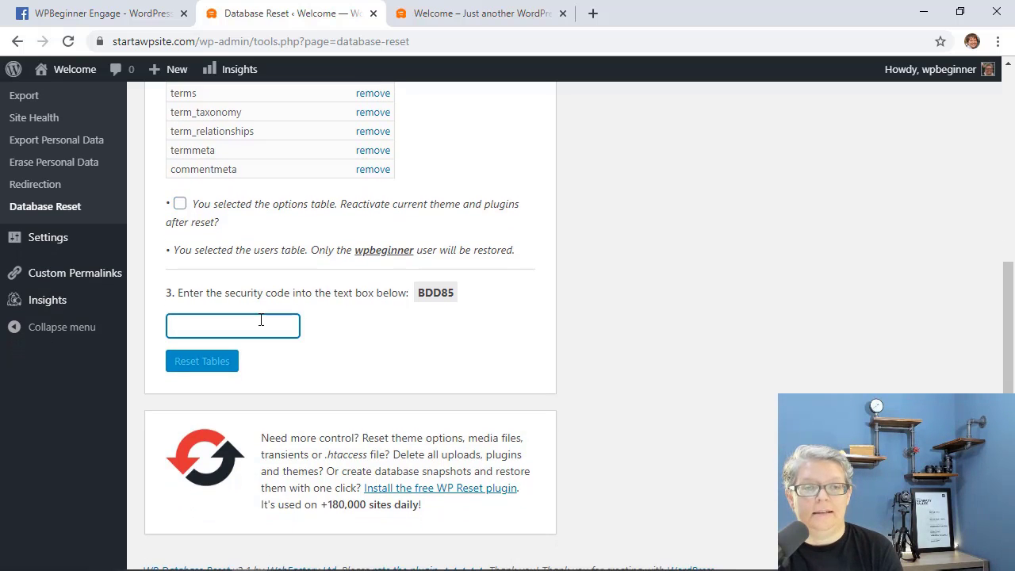
pyautogui.write('BDD')
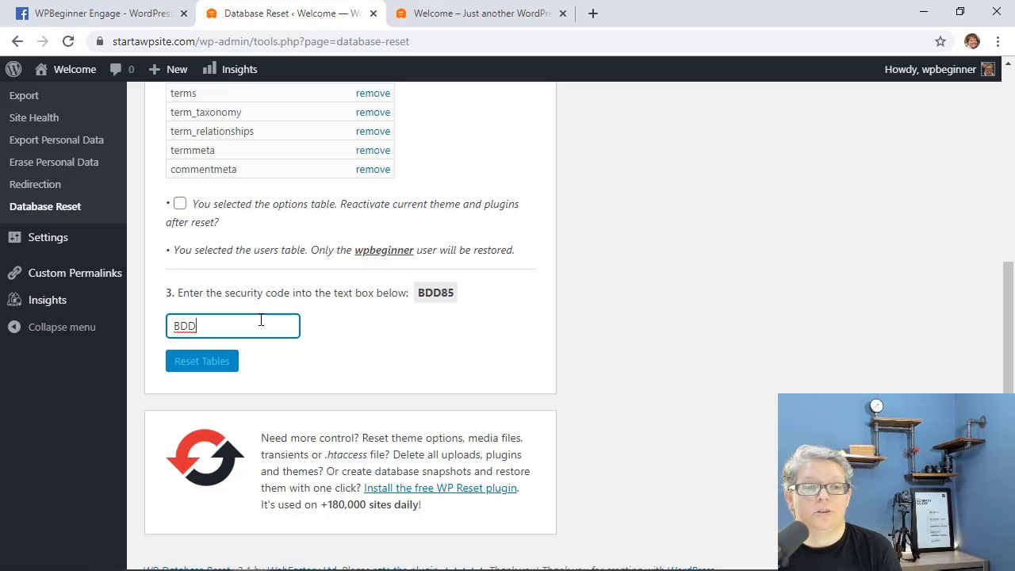
pyautogui.write('85')
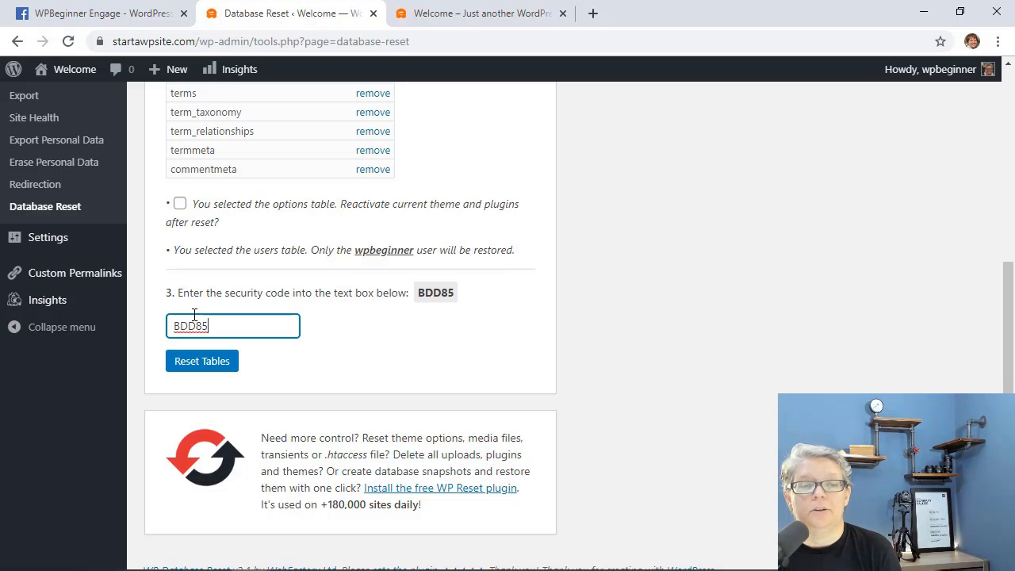
pyautogui.click(201, 370)
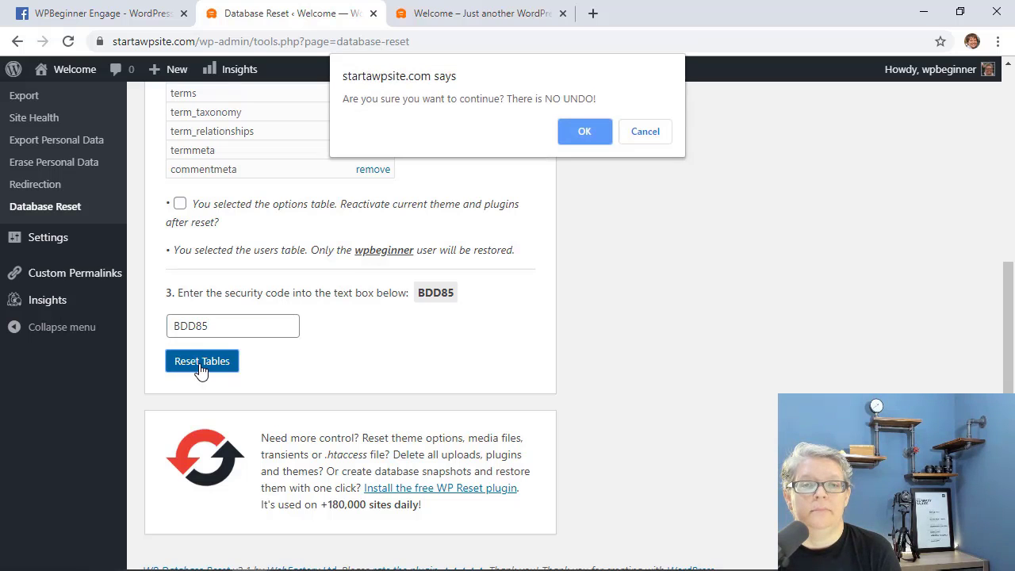
pyautogui.click(589, 133)
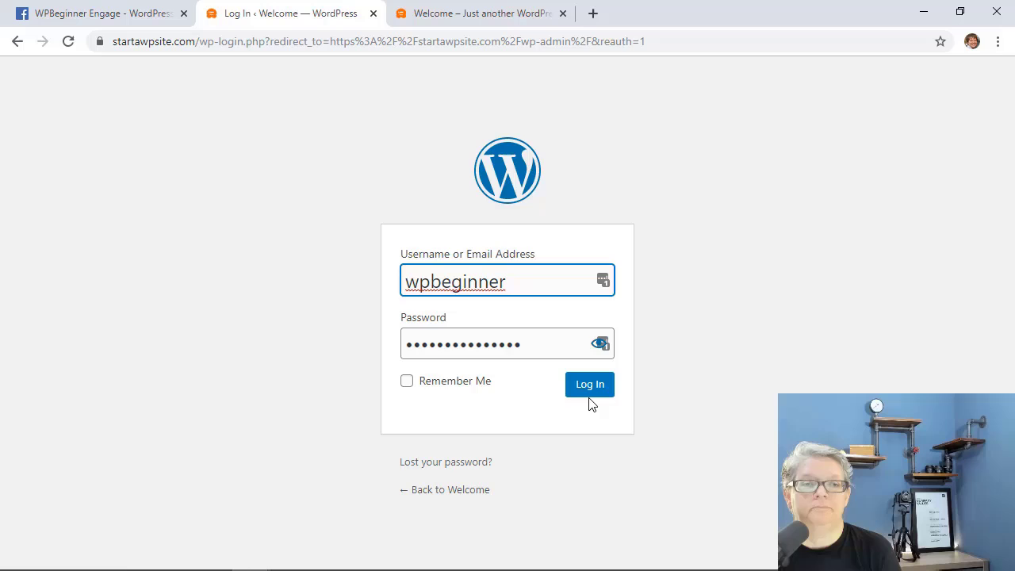
# - Log back in to the site with the filled-in credentials and check its posts, pages and installed themes
pyautogui.click(589, 389)
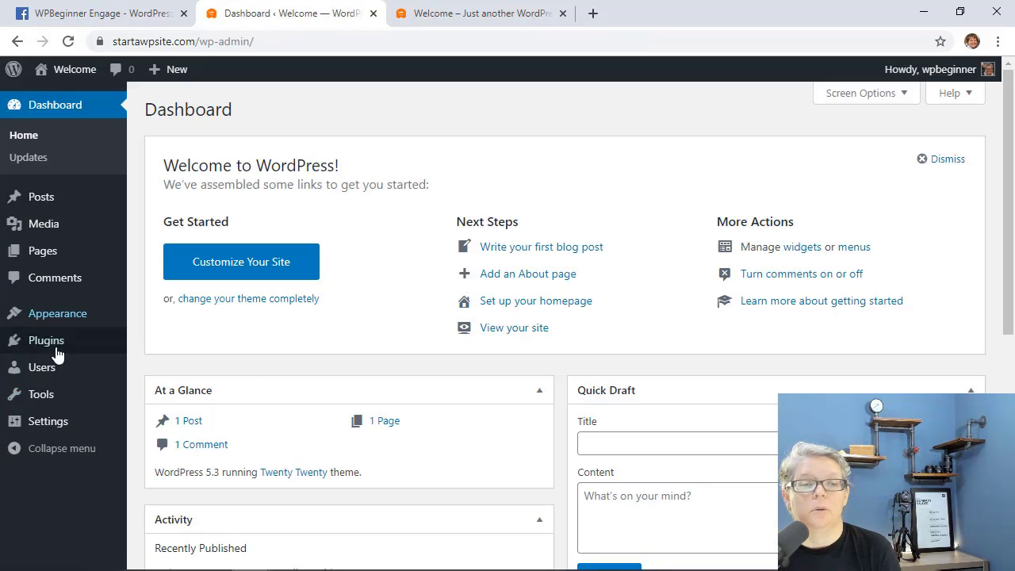
pyautogui.click(41, 196)
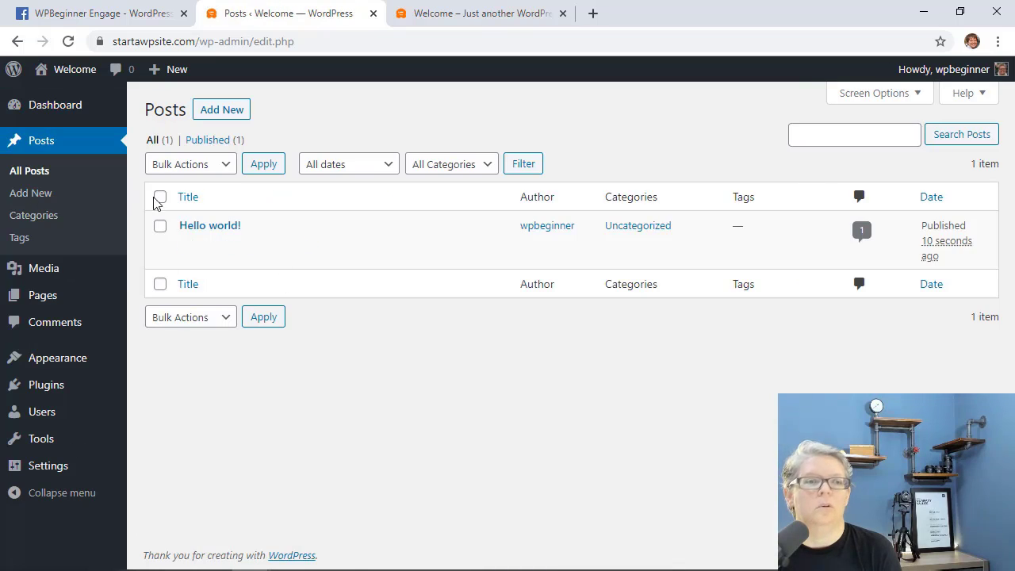
pyautogui.click(40, 298)
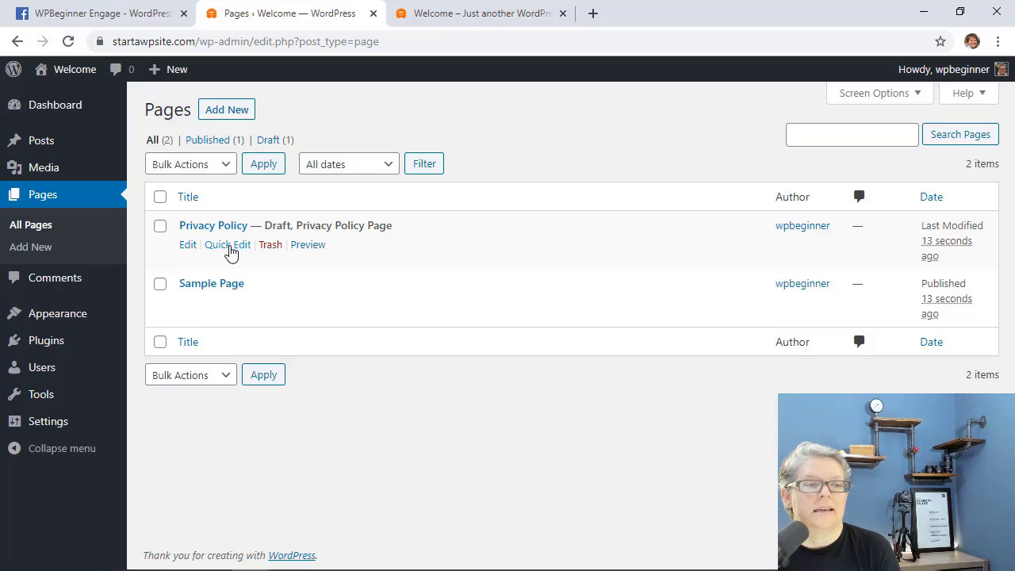
pyautogui.moveTo(68, 313)
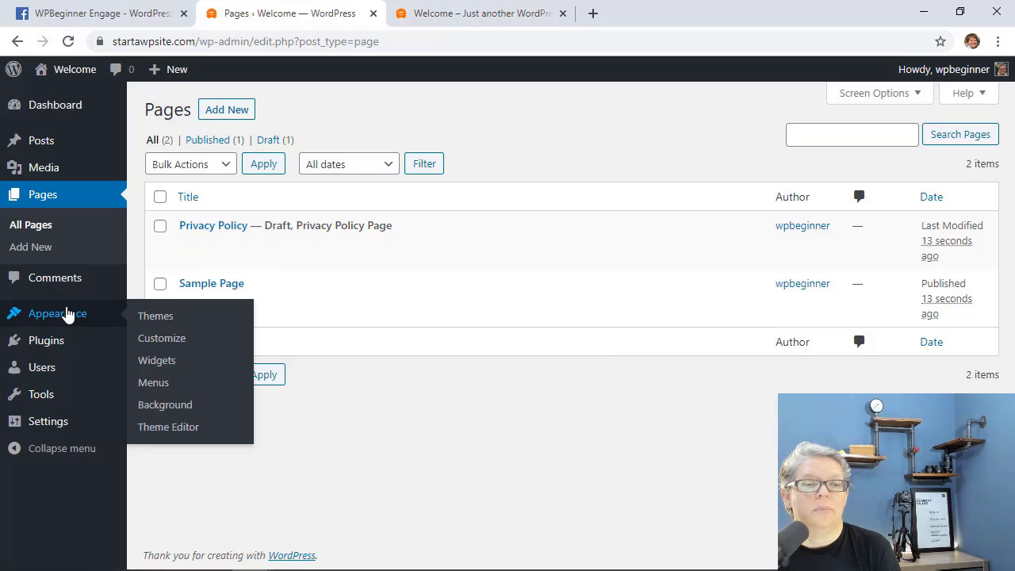
pyautogui.click(150, 315)
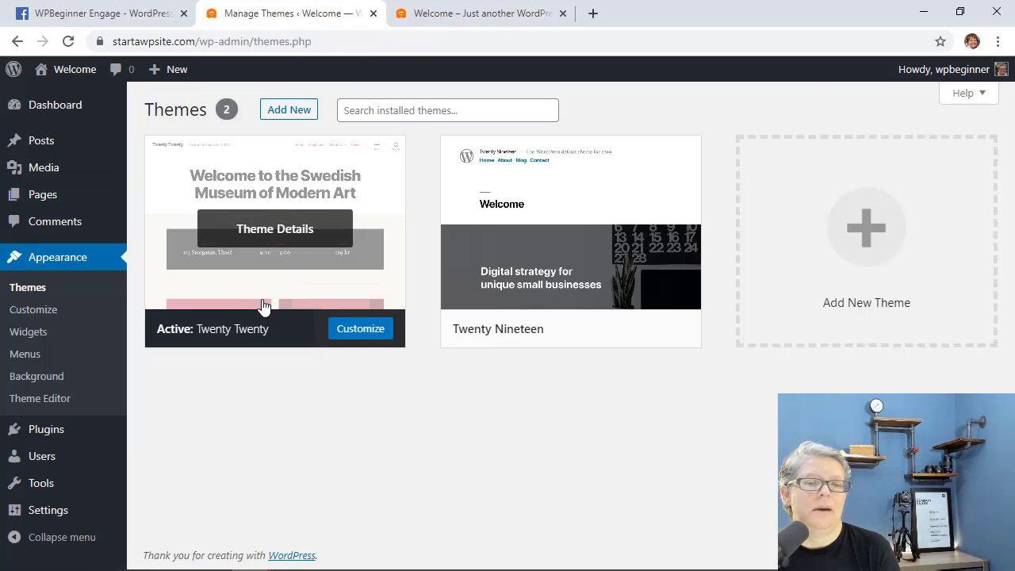
pyautogui.moveTo(502, 233)
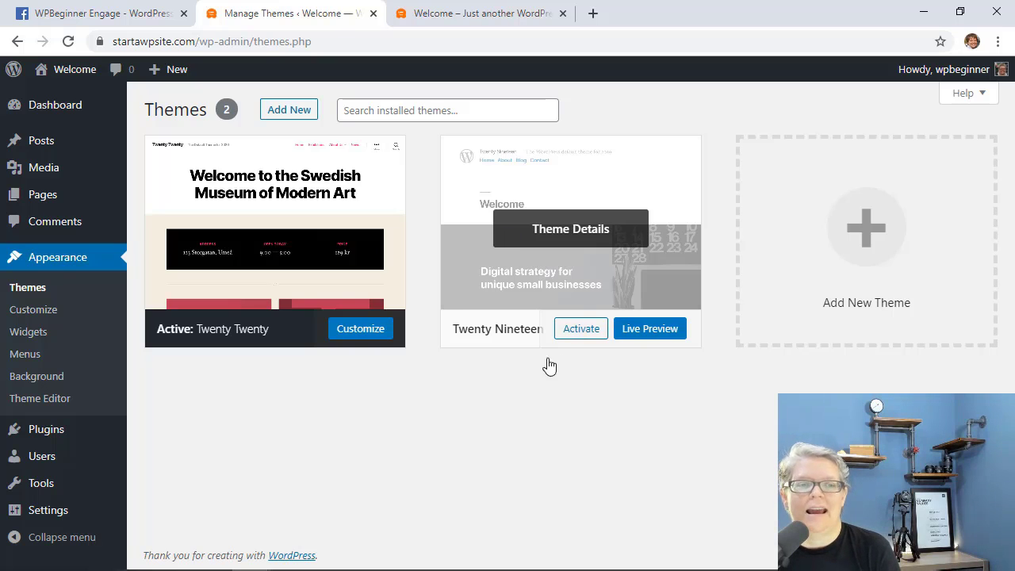
# - Look through the site's list of installed plugins and their activation status
pyautogui.click(34, 433)
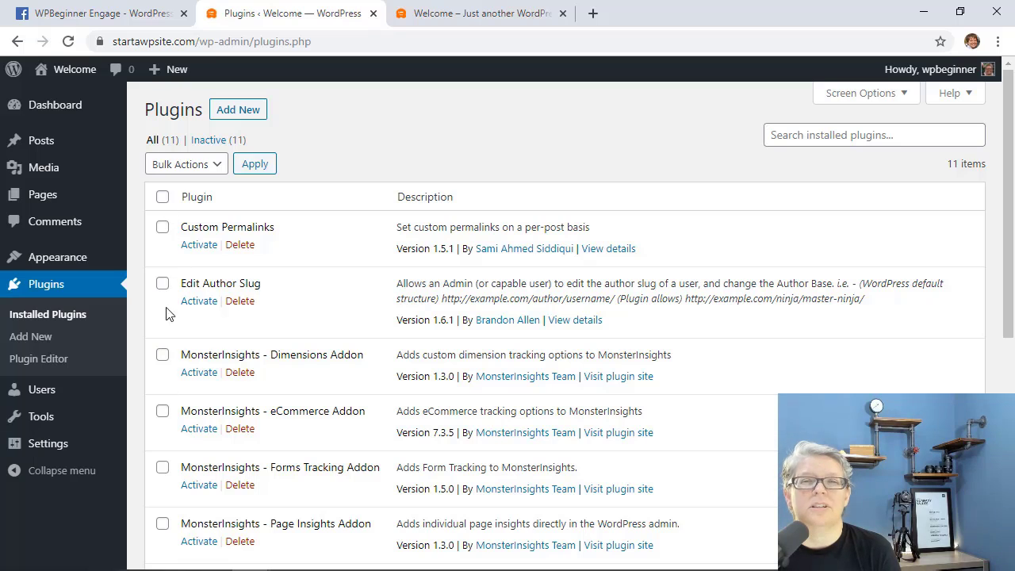
pyautogui.scroll(-2, 160, 492)
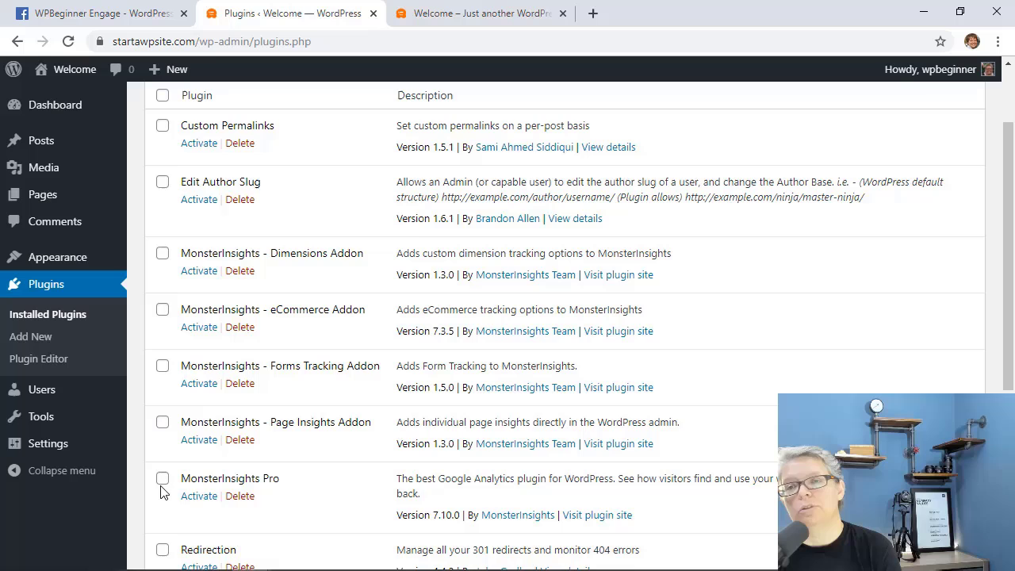
pyautogui.scroll(-2, 160, 491)
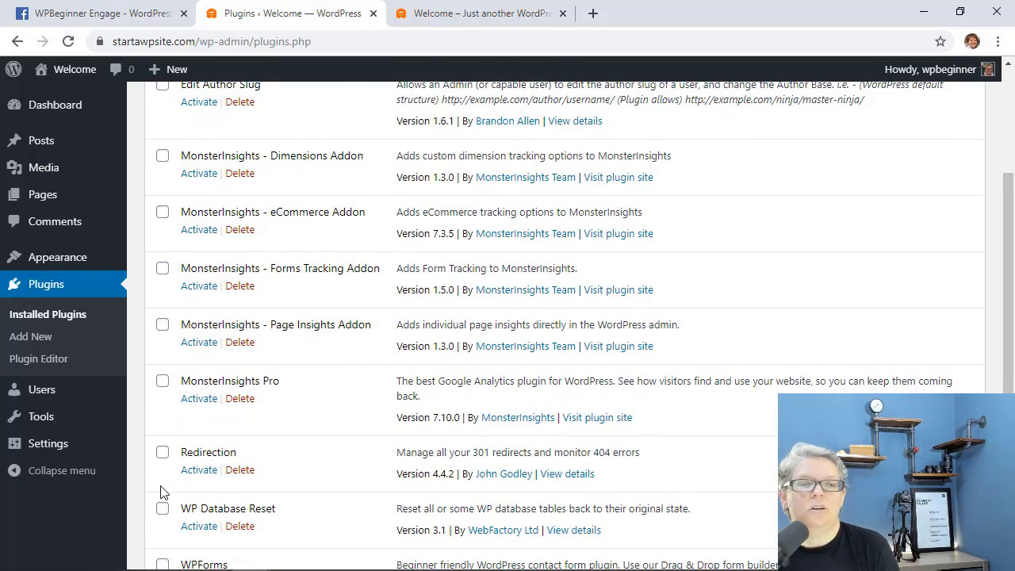
pyautogui.scroll(4, 160, 491)
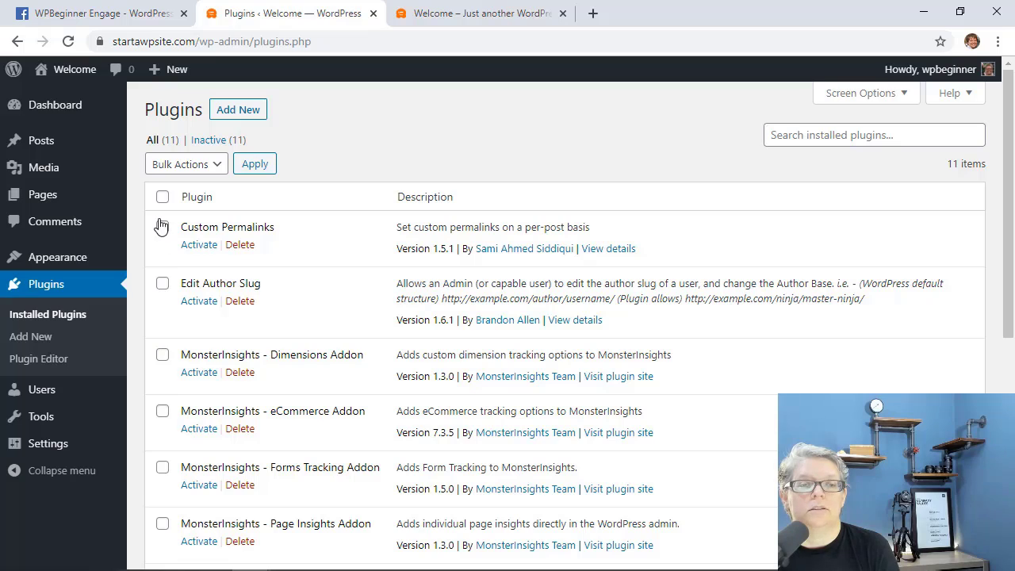
# - Delete the Custom Permalinks and Edit Author Slug plugins together with a bulk action
pyautogui.click(162, 284)
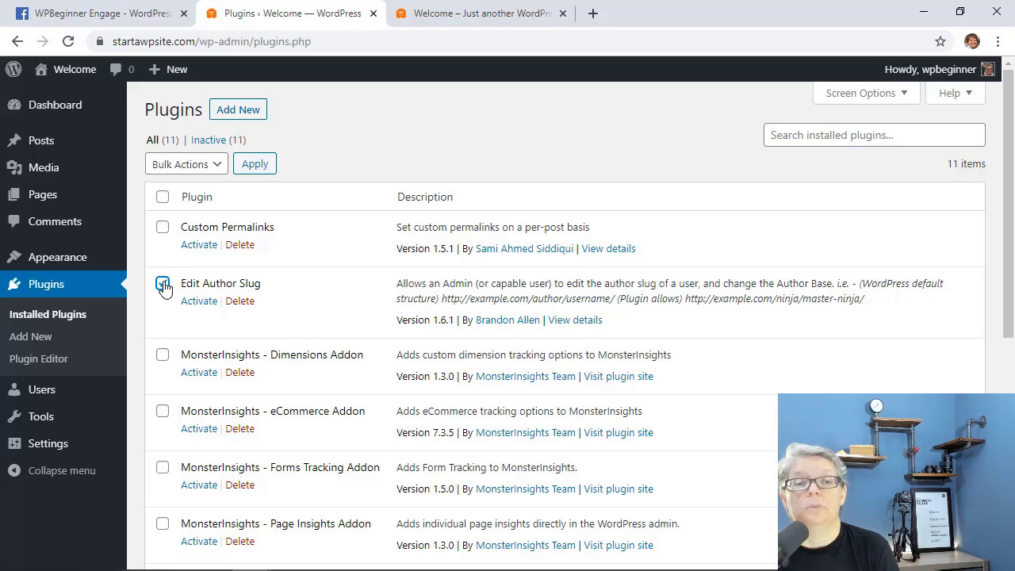
pyautogui.click(163, 227)
pyautogui.click(179, 167)
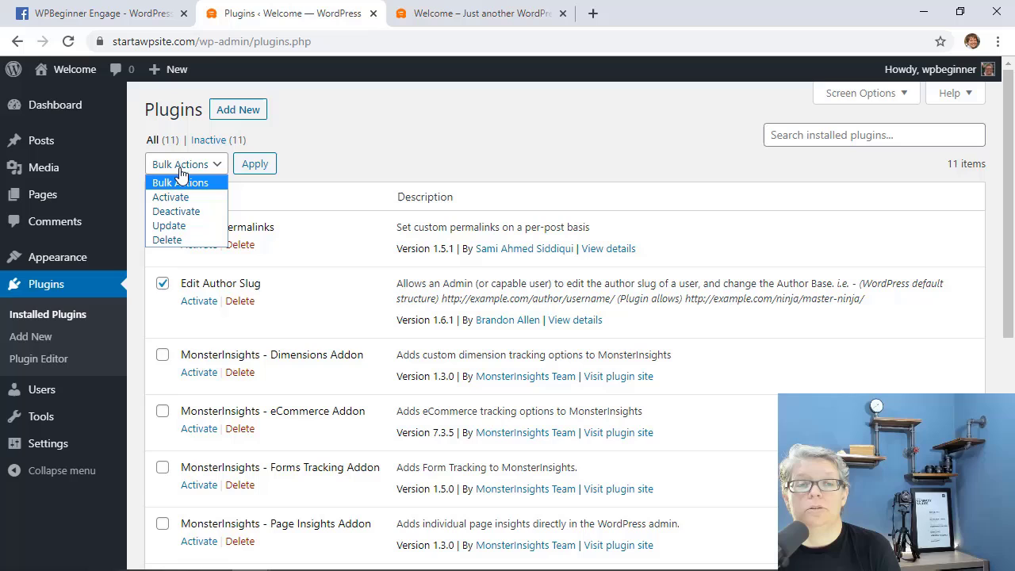
pyautogui.click(187, 238)
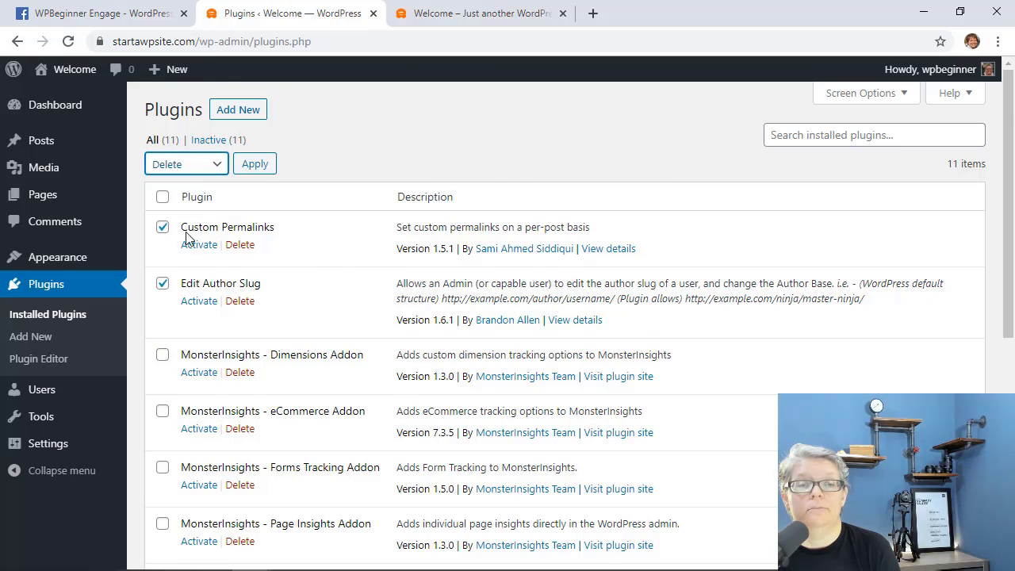
pyautogui.scroll(-3, 354, 330)
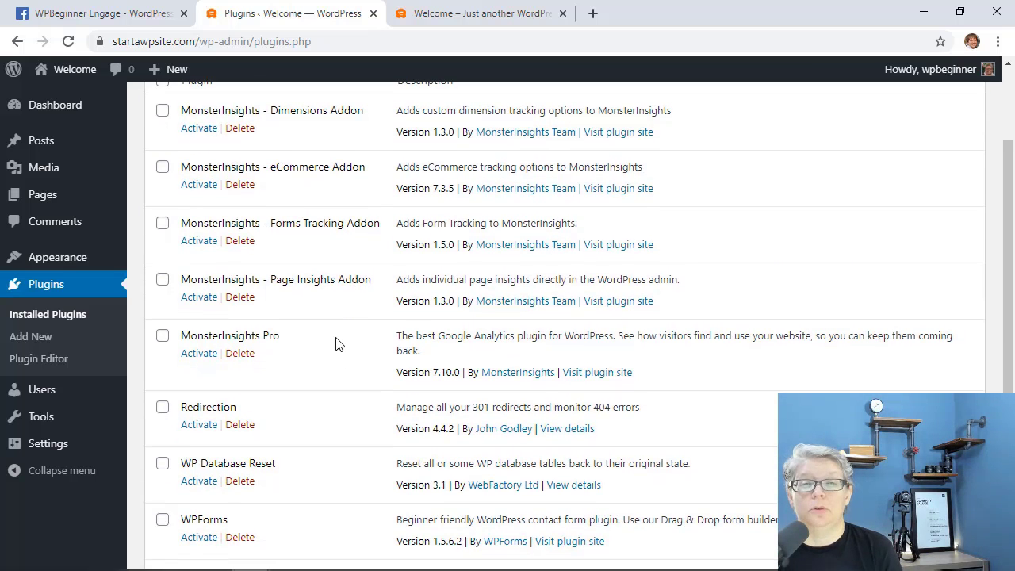
pyautogui.scroll(2, 335, 344)
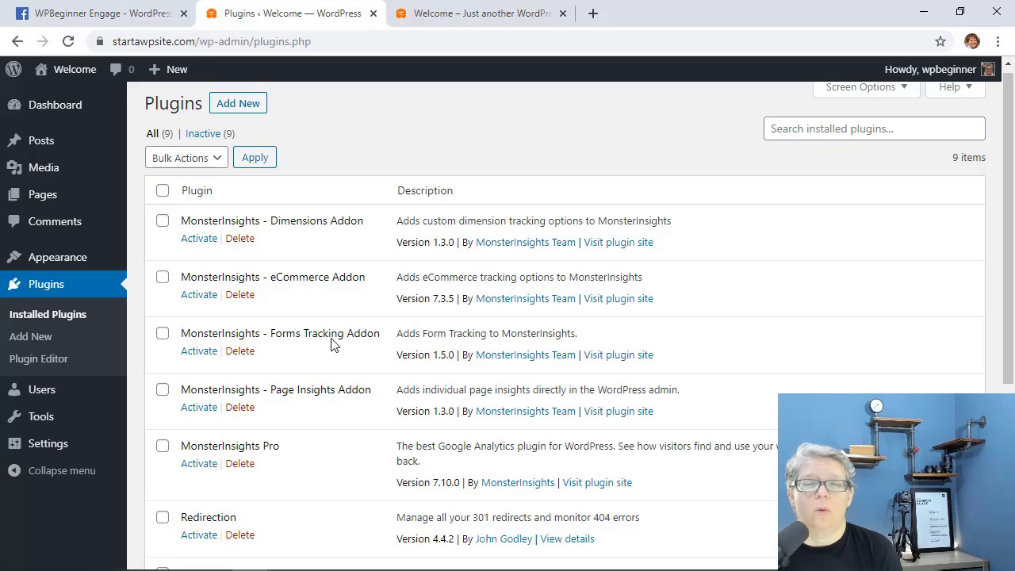
pyautogui.scroll(-2, 308, 423)
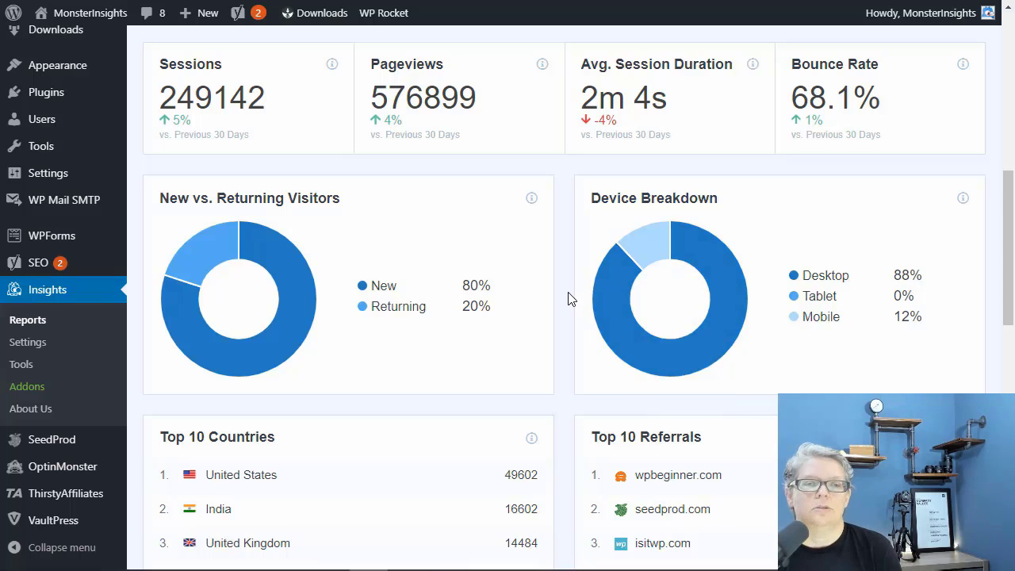
# - Look through the top countries and top referrals in the MonsterInsights report
pyautogui.scroll(-4, 568, 299)
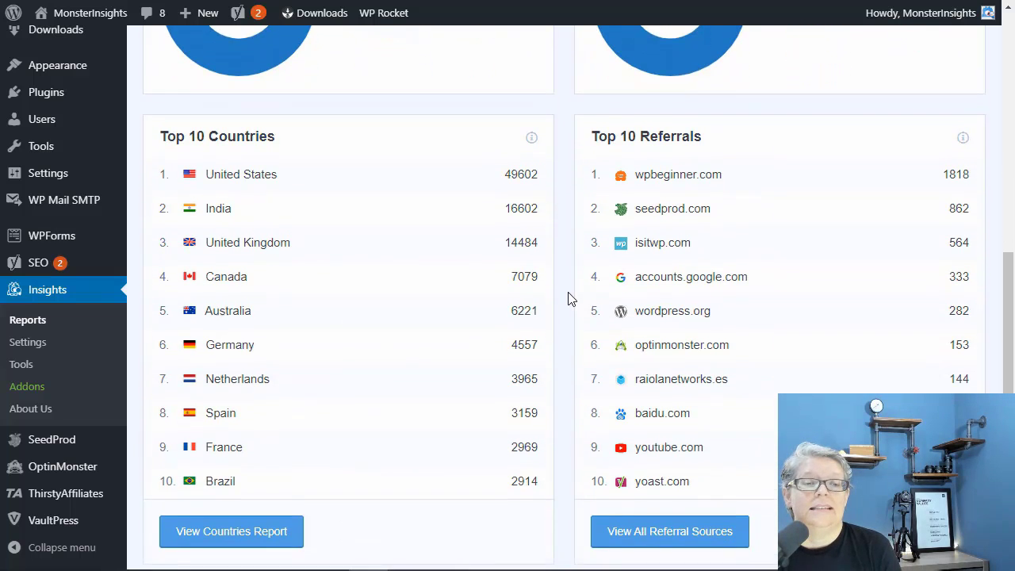
pyautogui.scroll(-1, 568, 299)
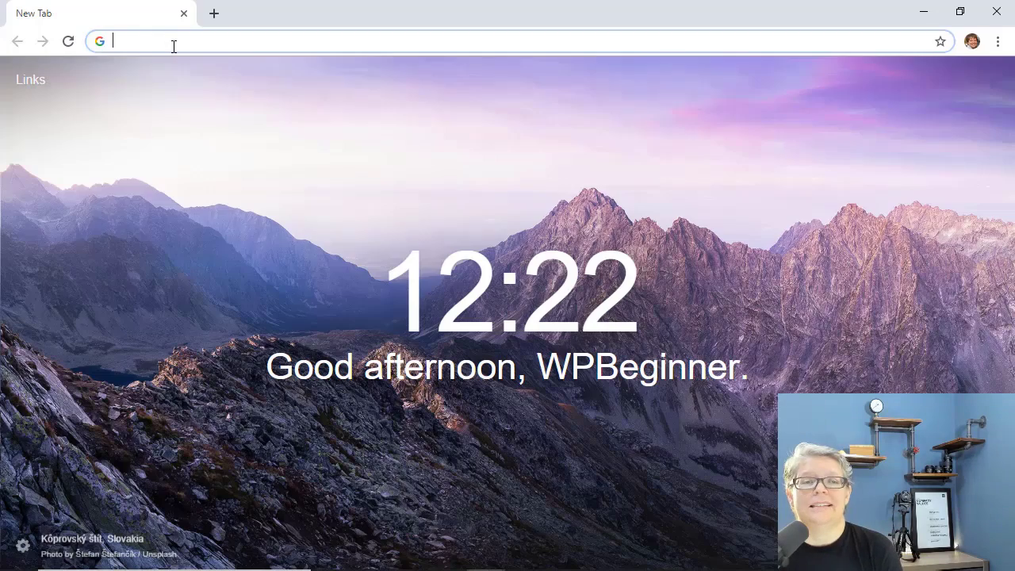
# - Open the website monsterinsights.com in the browser
pyautogui.write('monsterinsights.com')
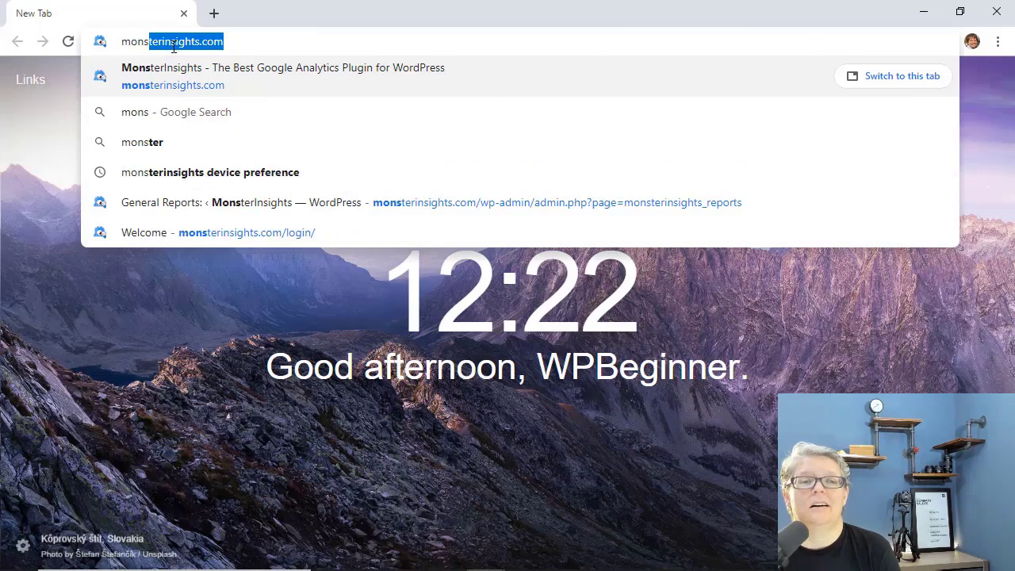
pyautogui.press('Return')
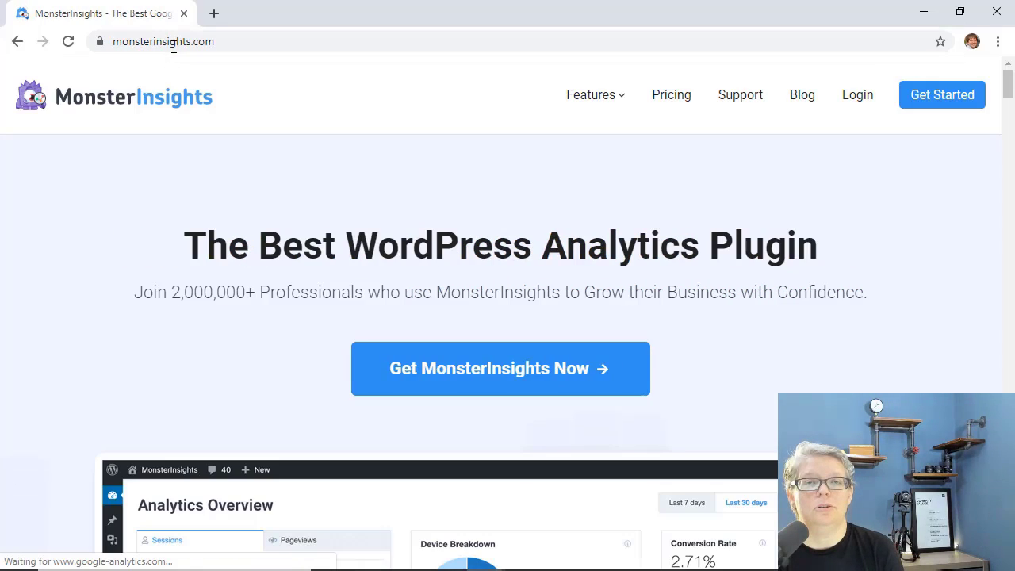